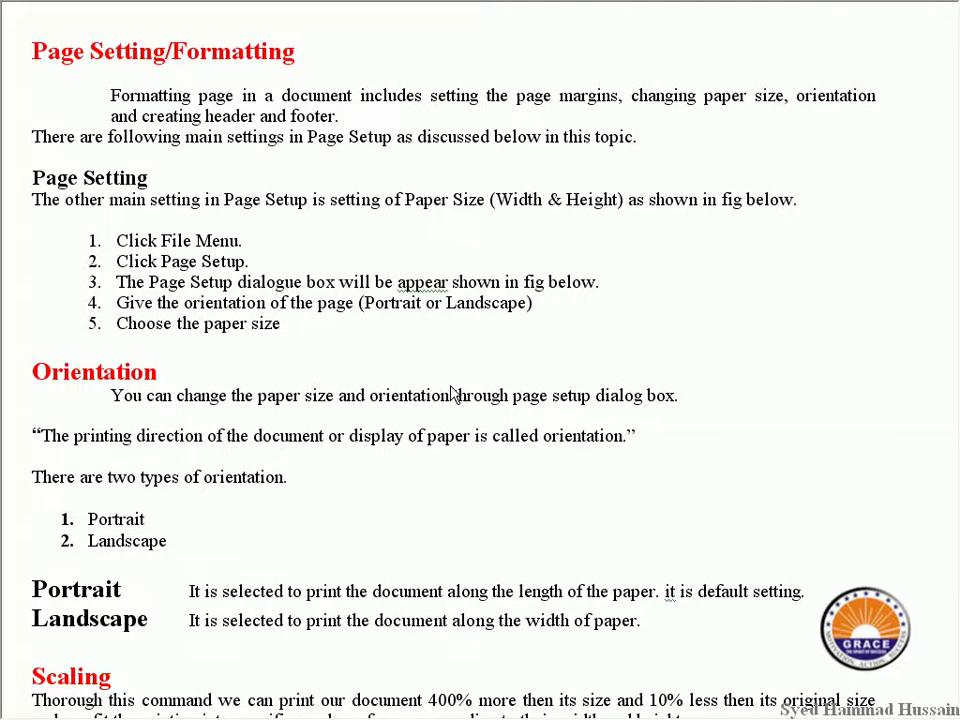
- Switch from the Word page-setting notes to the Excel Assignment 5 workbook with Alt+Tab
key("alt+Tab")
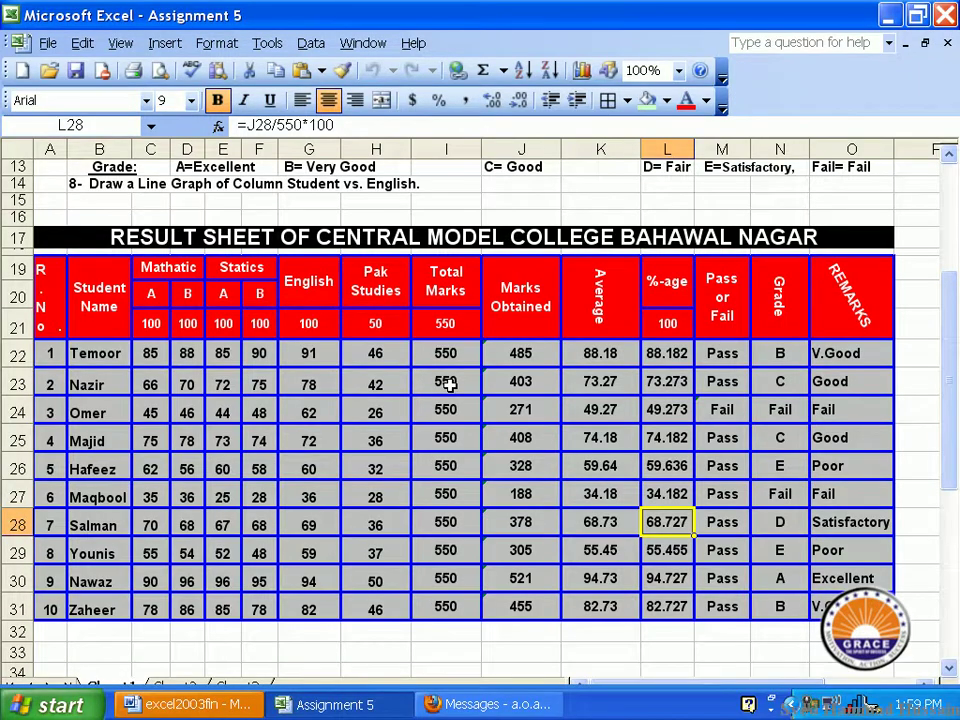
- Open Page Setup for Assignment 5 from the File menu and move the dialog further onto the sheet
left_click(48, 43)
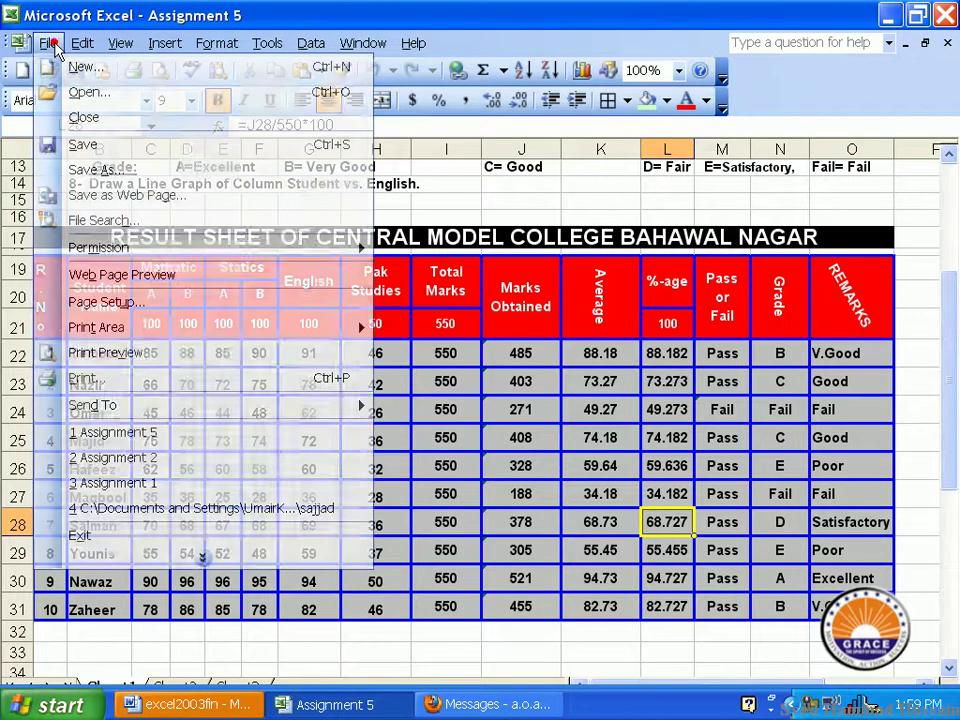
left_click(208, 304)
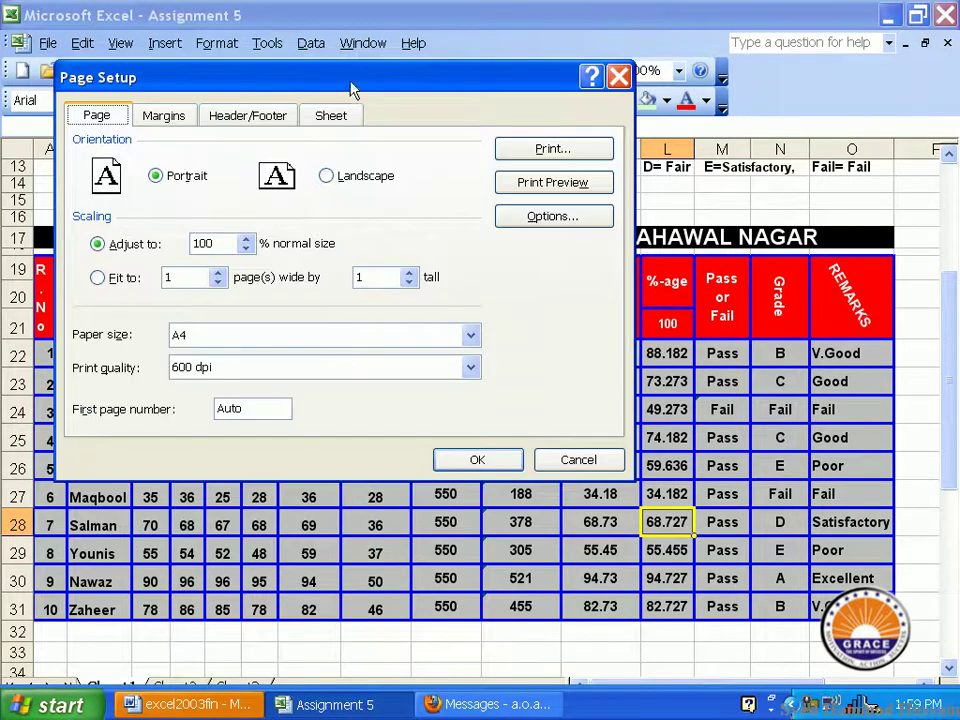
left_click_drag(352, 90, 467, 197)
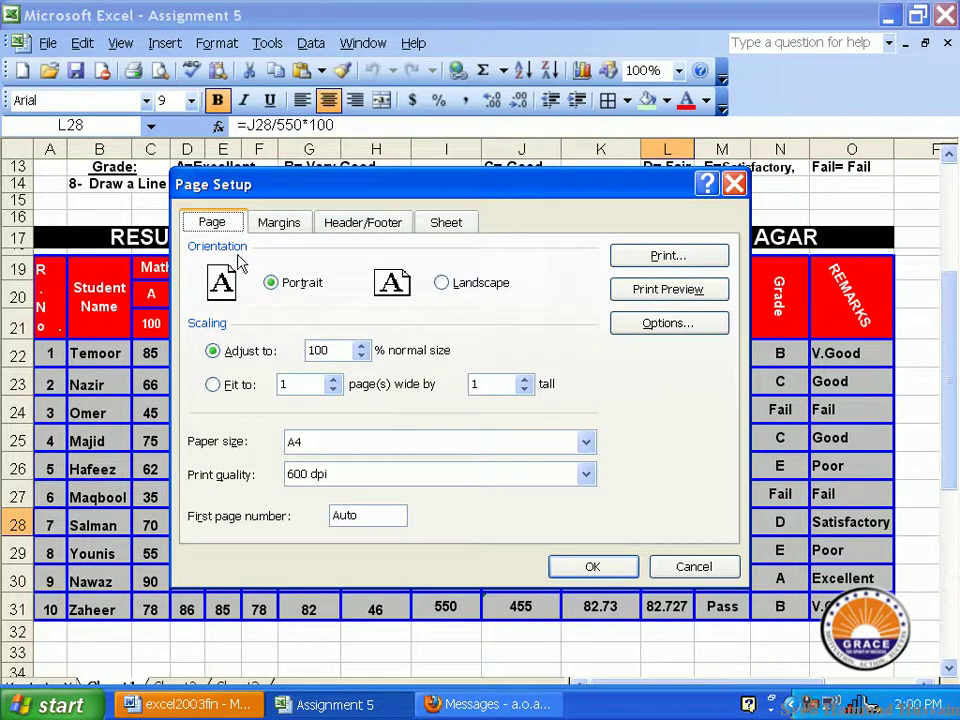
key("alt+Tab")
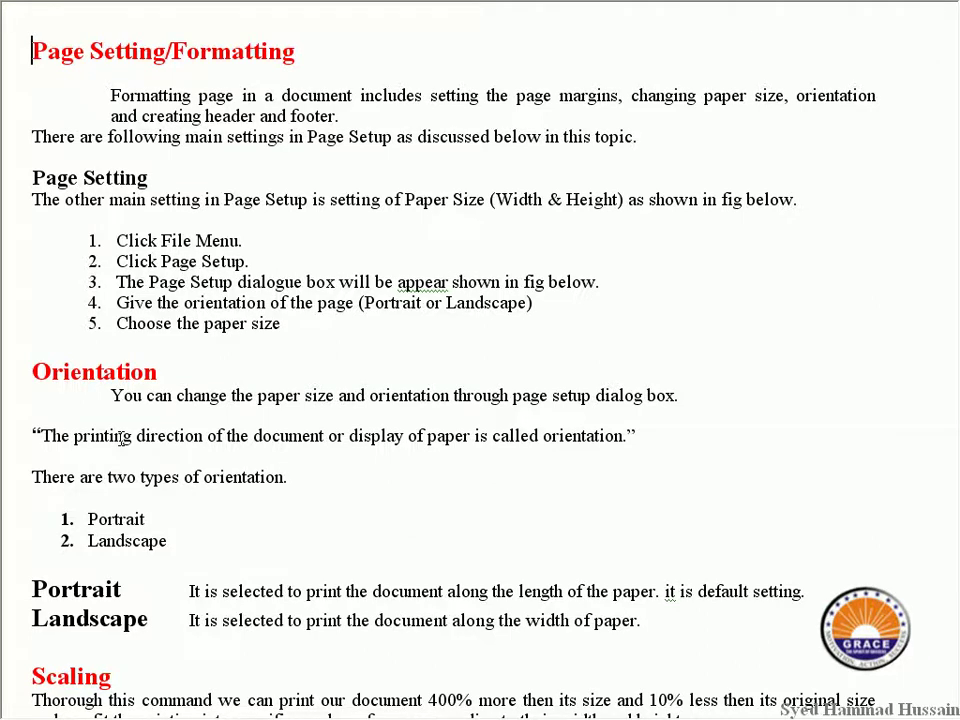
scroll(120, 437, "down", 1)
scroll(120, 440, "down", 2)
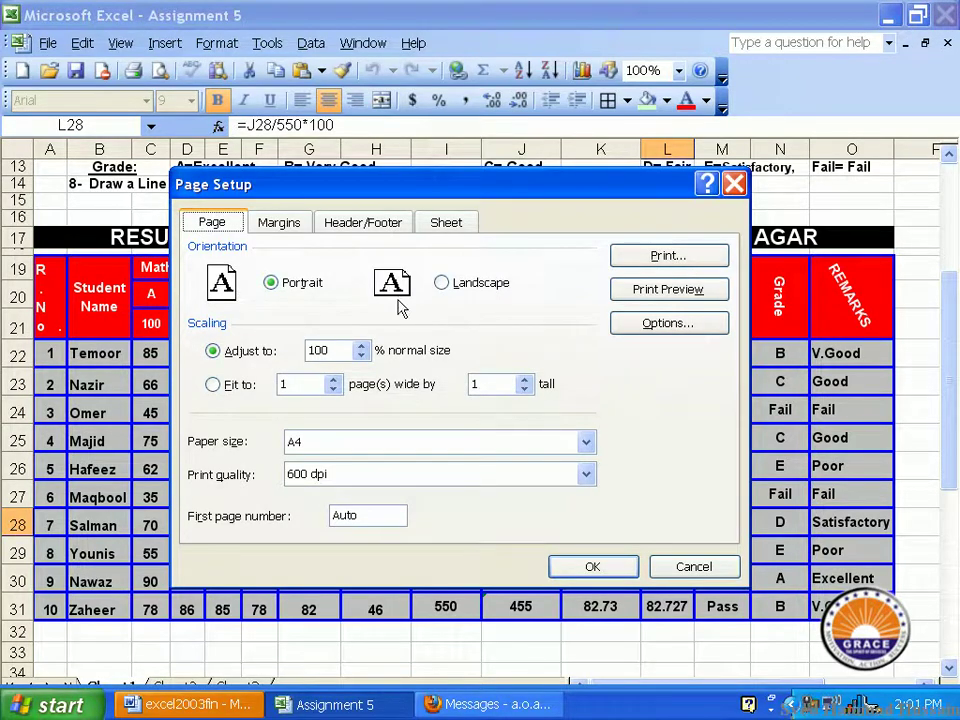
- Choose Landscape orientation on the Page tab
left_click(441, 282)
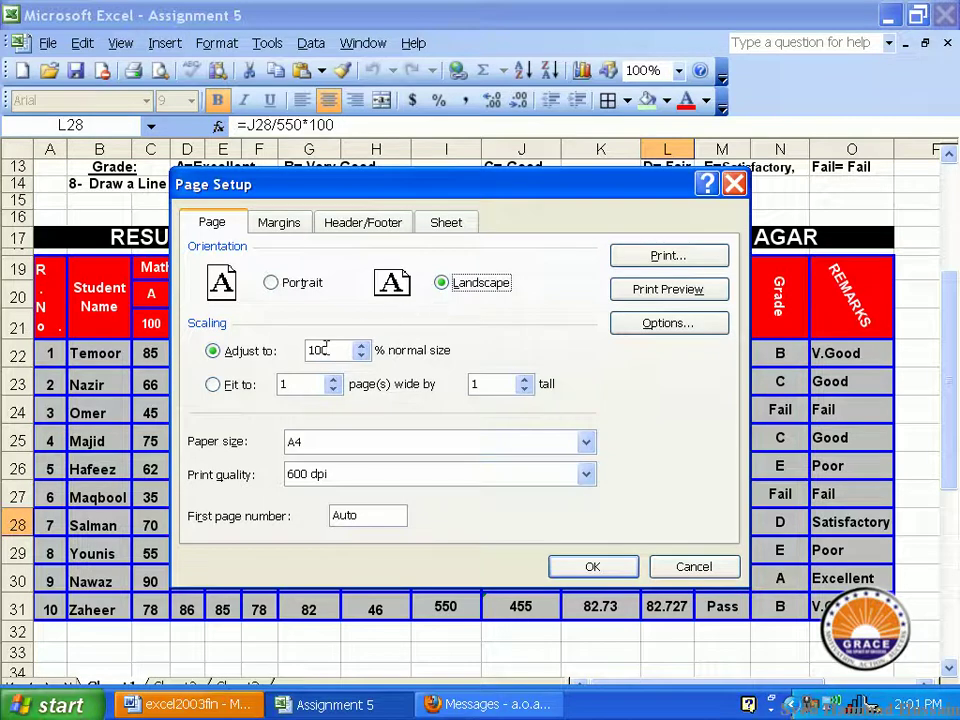
key("alt+Tab")
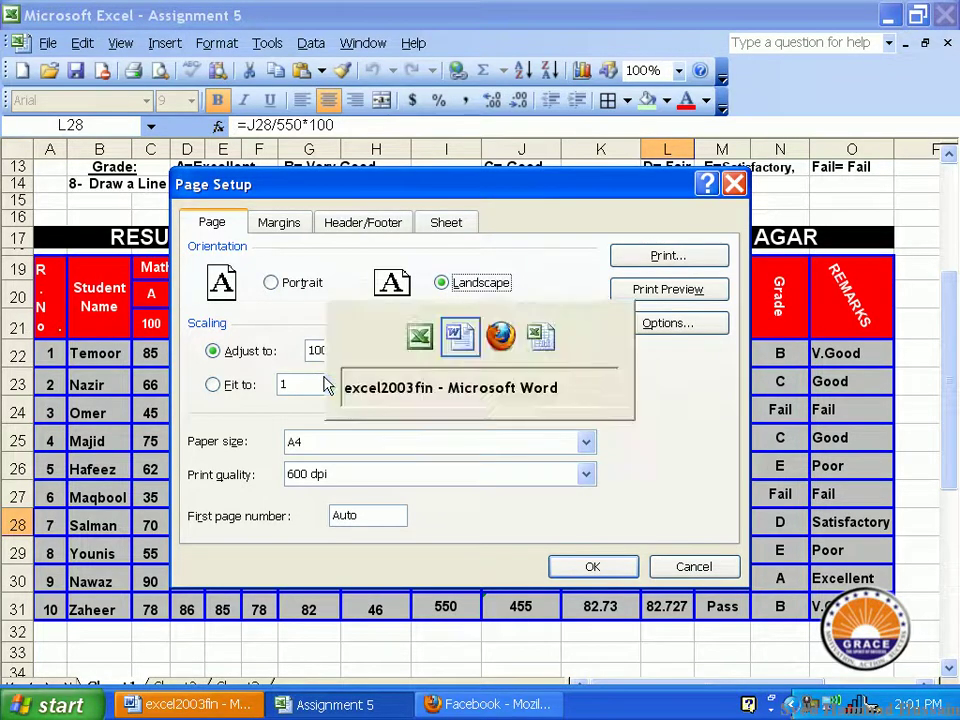
scroll(310, 395, "down", 1)
scroll(300, 410, "down", 1)
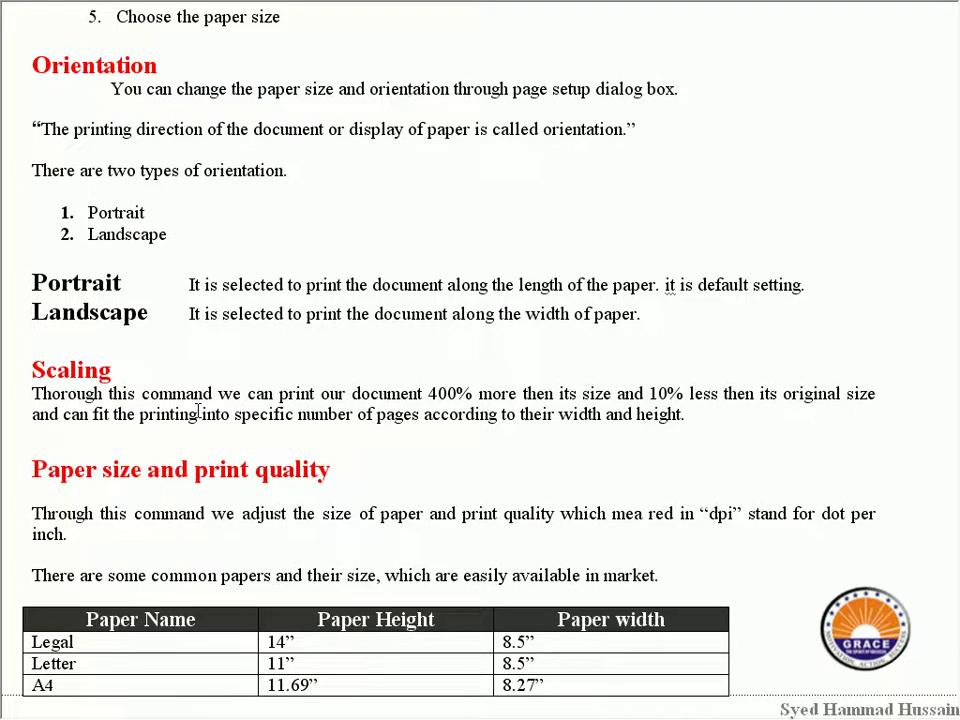
left_click(684, 416)
left_click_drag(684, 416, 113, 416)
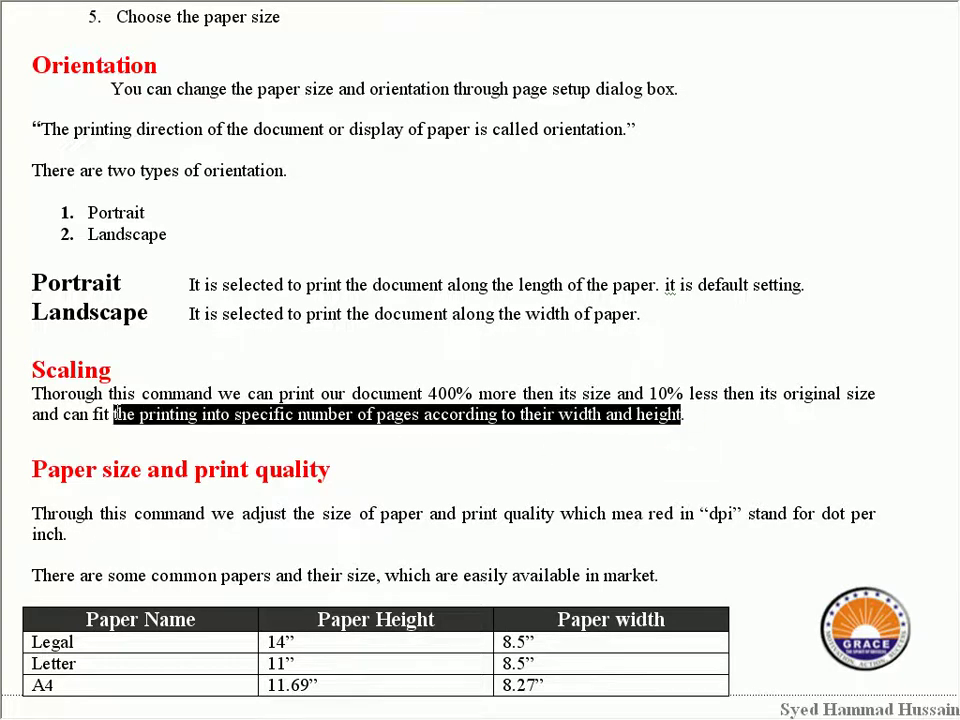
left_click(216, 434)
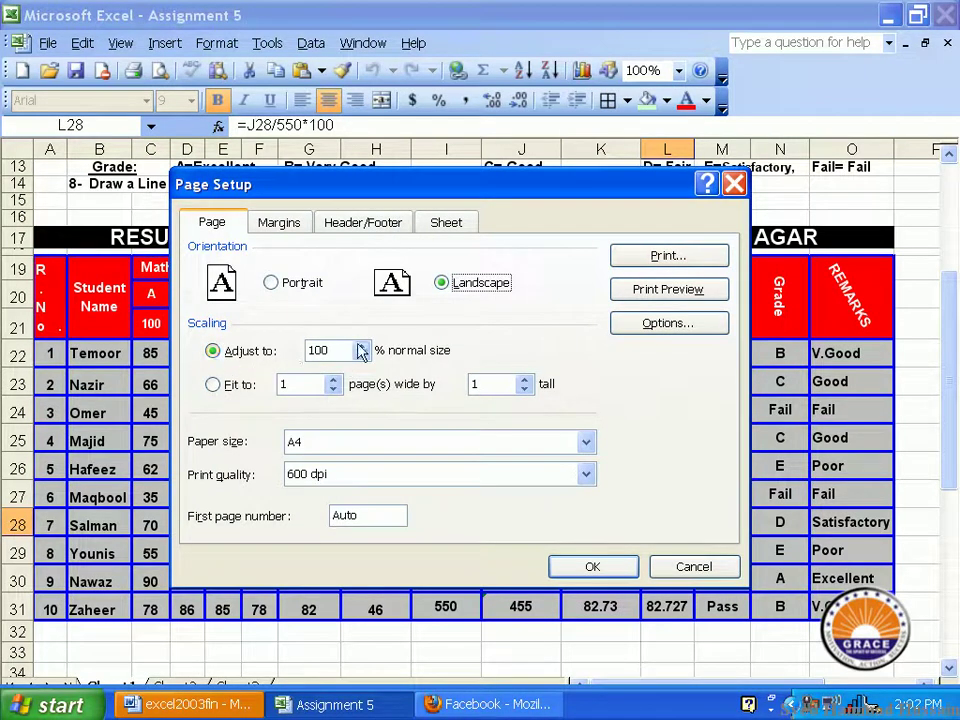
- Raise the Adjust to scaling to 200%
left_click(362, 345)
left_click(362, 345)
left_click(362, 345)
left_click(362, 345)
left_click(362, 345)
left_click(362, 345)
left_click(362, 345)
left_click(362, 345)
left_click(362, 345)
left_click(362, 345)
left_click(362, 345)
left_click(362, 345)
left_click(362, 345)
left_click(362, 345)
left_click(362, 345)
left_click(362, 345)
- Fit the sheet to 2 pages wide by 2 pages tall
left_click_drag(300, 383, 277, 388)
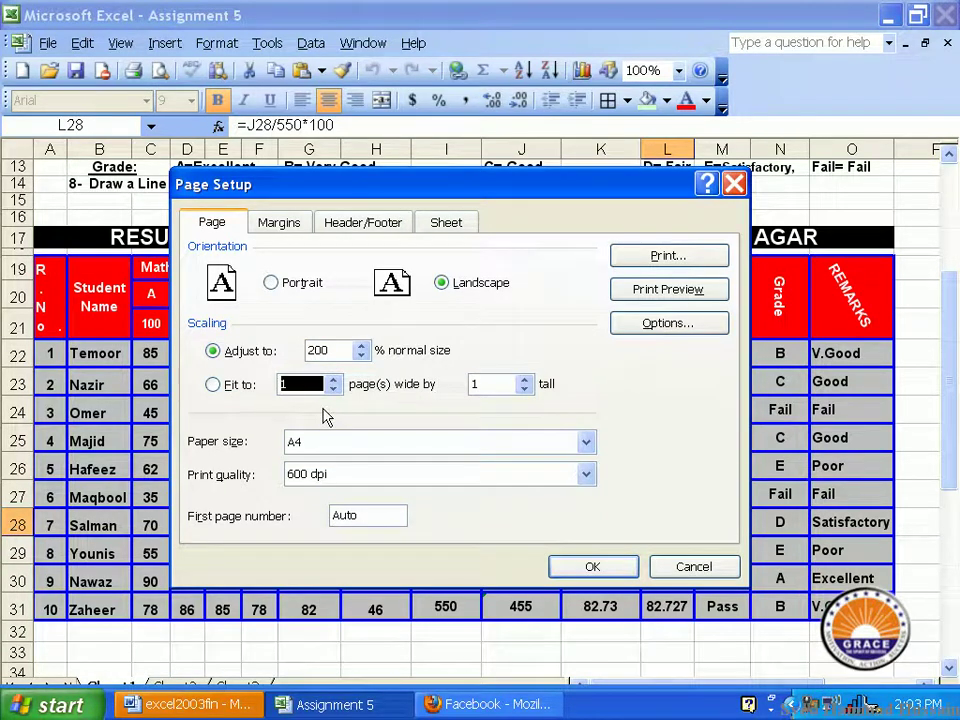
left_click_drag(480, 386, 461, 386)
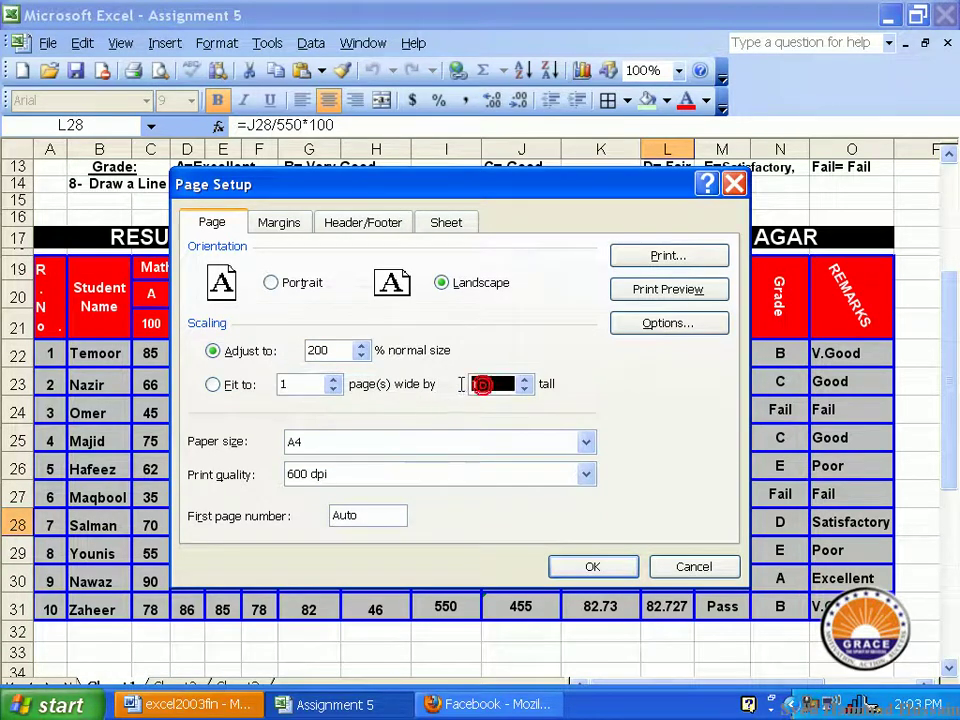
type("2")
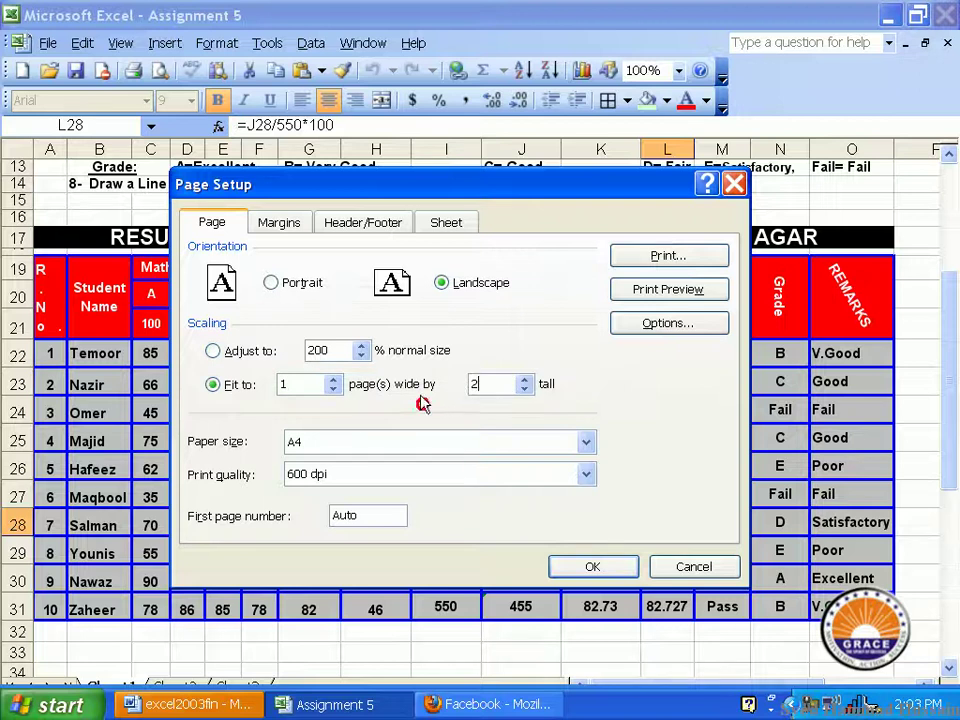
left_click_drag(306, 384, 276, 385)
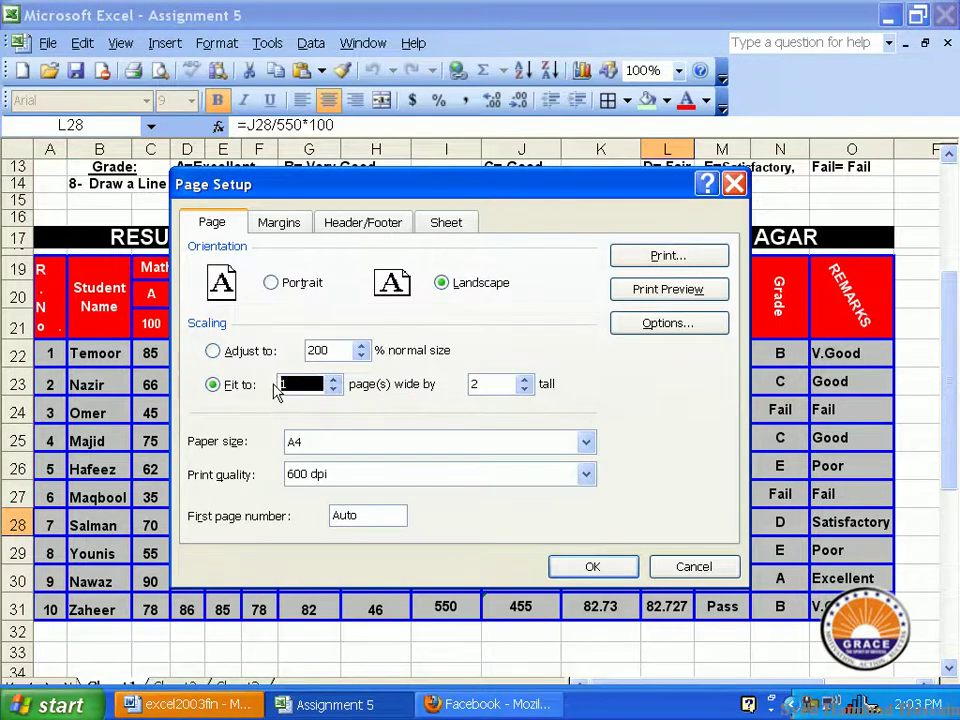
type("2")
left_click(306, 400)
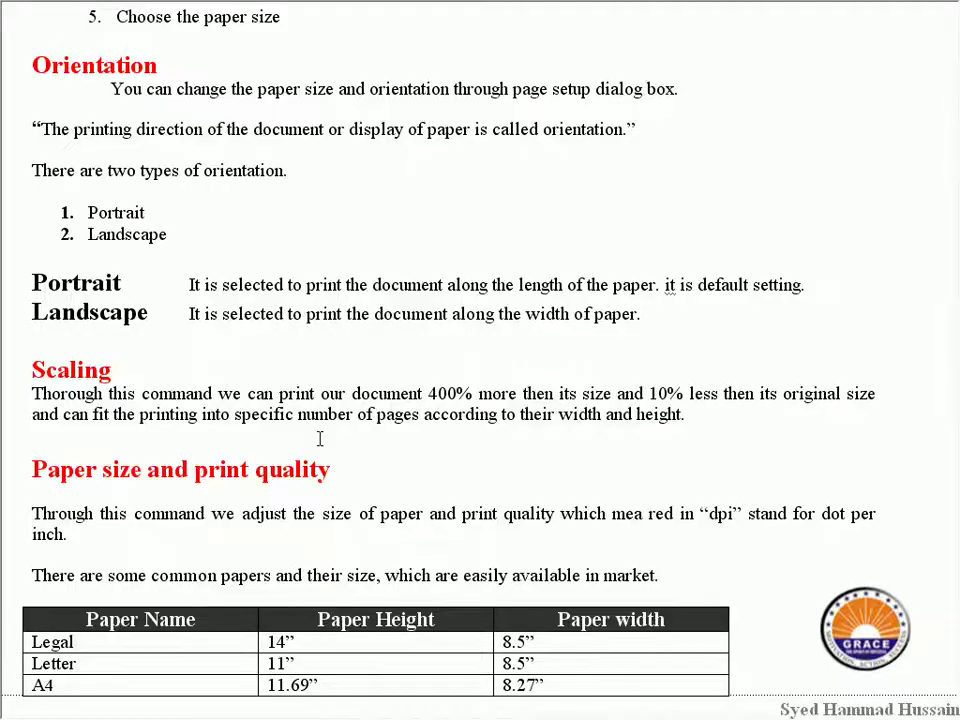
- Highlight the Legal (14" × 8.5") and Letter (11" × 8.5") rows in Word's paper-size table
scroll(320, 438, "down", 2)
scroll(320, 438, "down", 1)
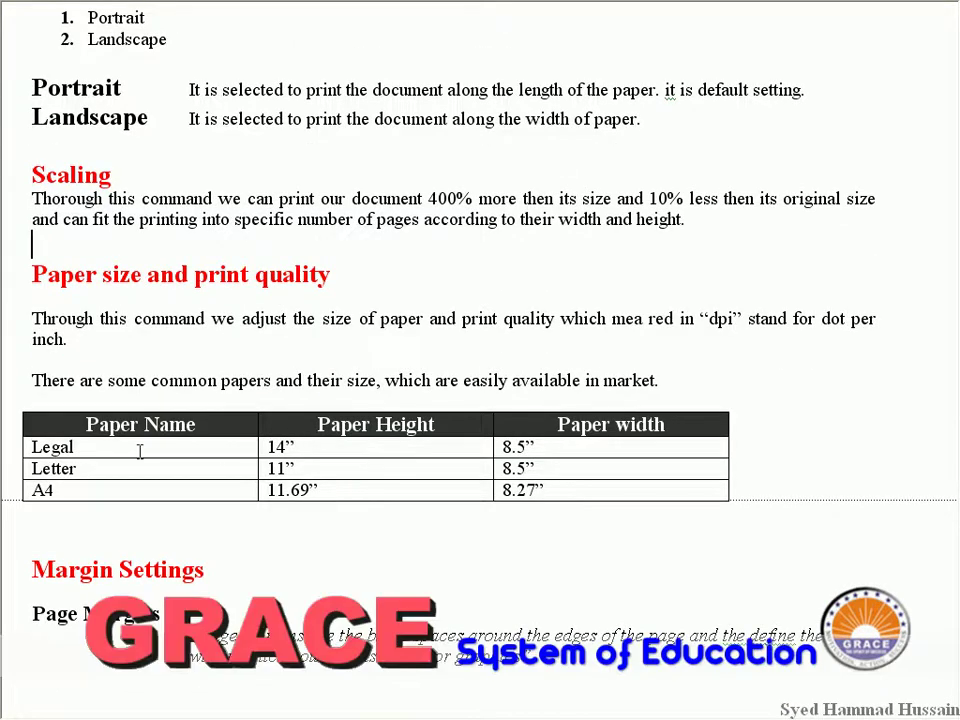
left_click_drag(88, 447, 81, 478)
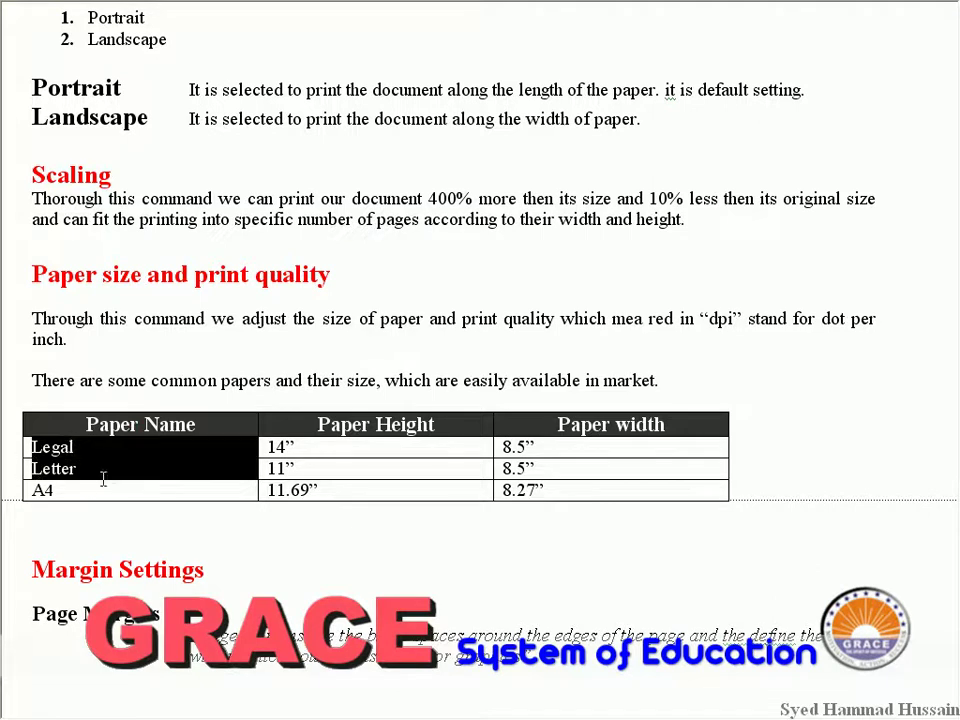
double_click(306, 447)
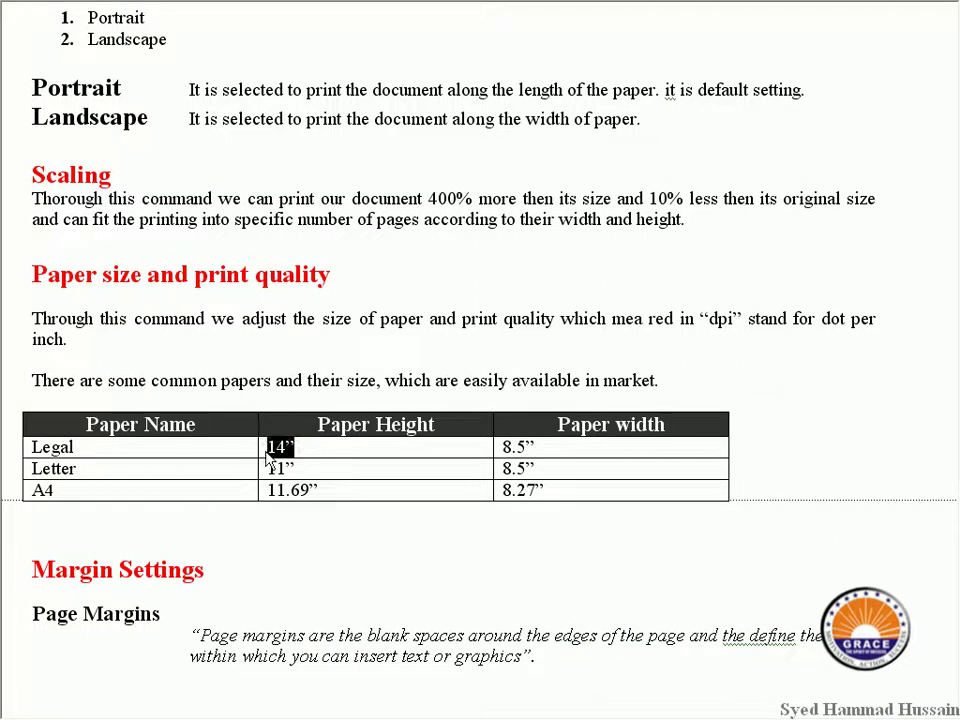
double_click(525, 447)
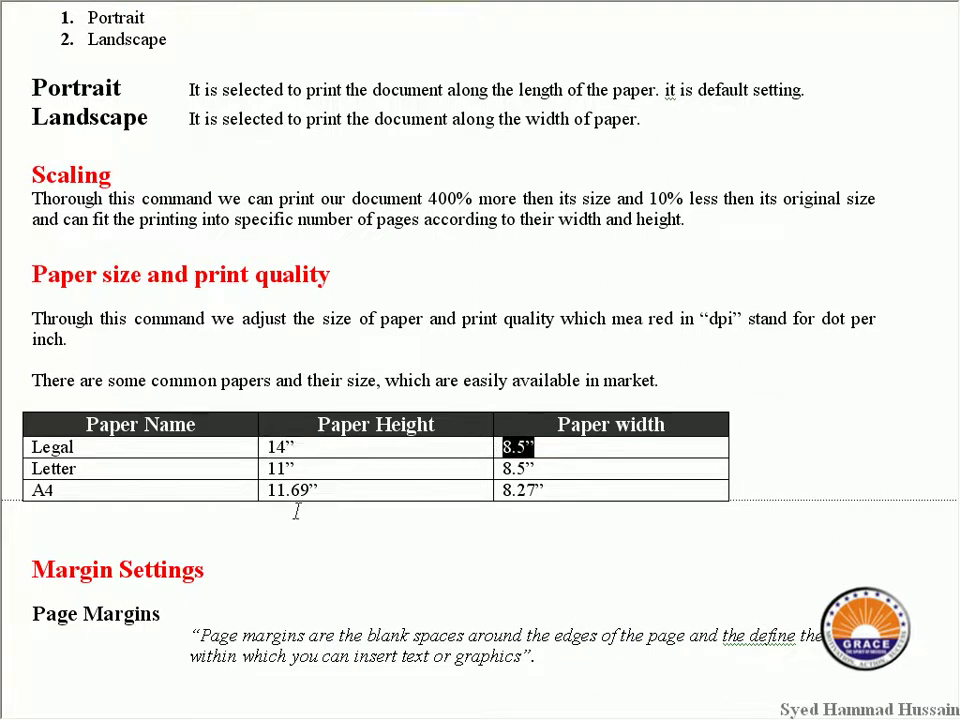
double_click(298, 470)
left_click(538, 469)
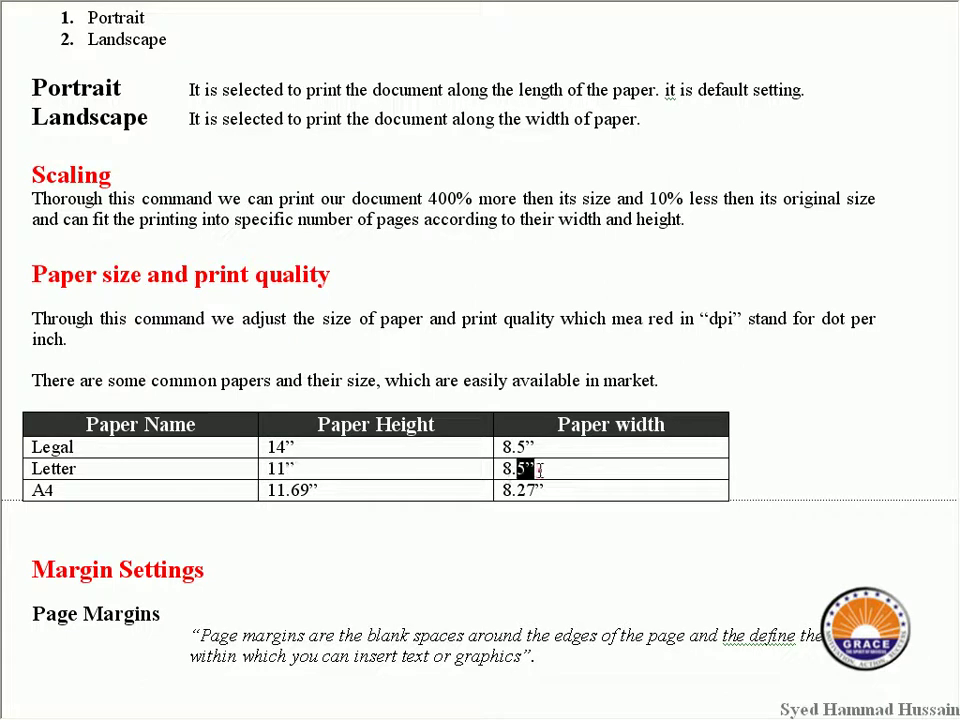
left_click_drag(538, 469, 485, 473)
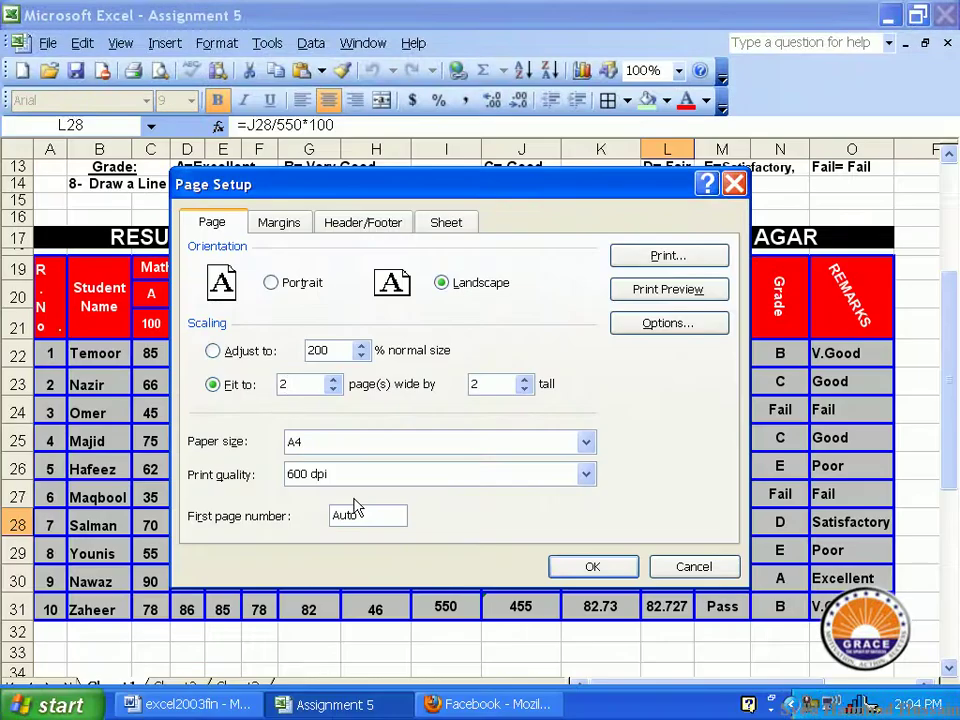
- Set the paper size to Legal
left_click(585, 442)
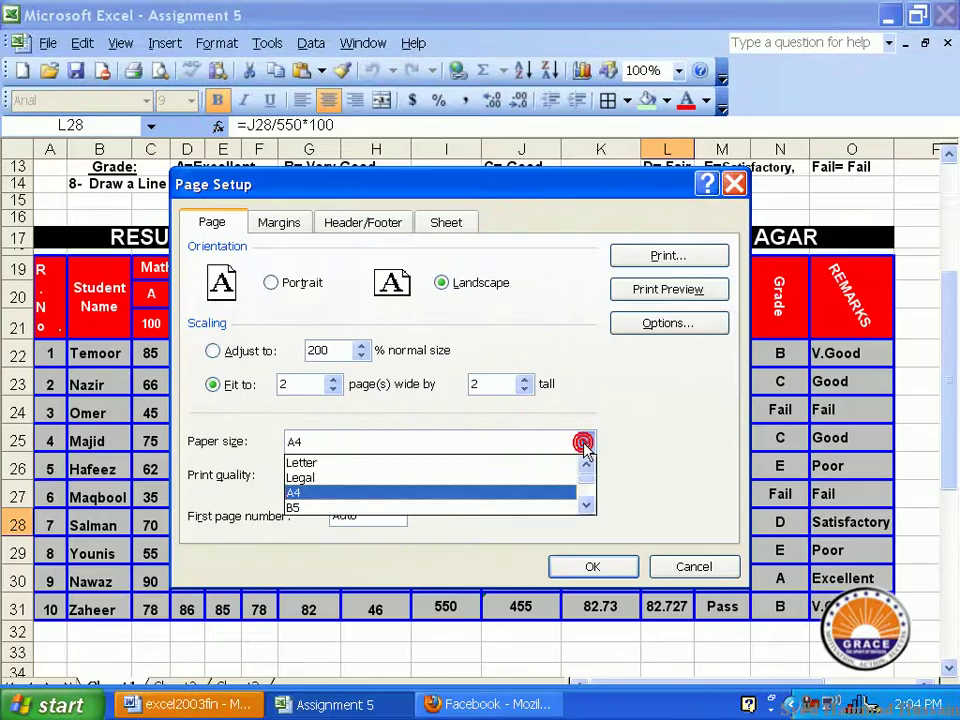
left_click(515, 465)
left_click(517, 450)
left_click(470, 478)
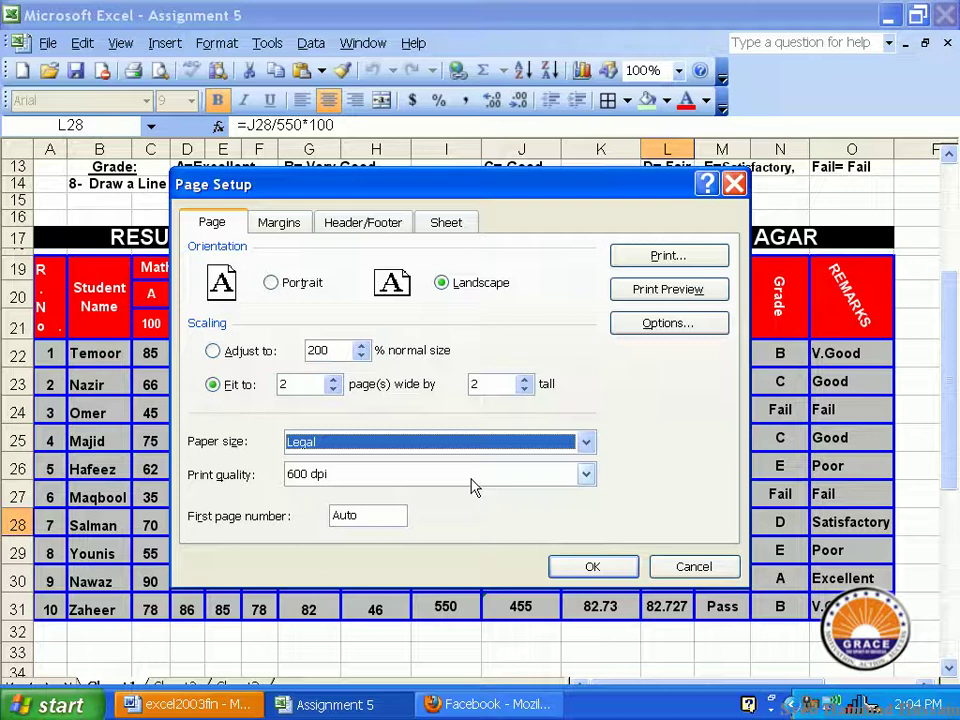
- Try 300 dpi print quality, then set it back to 600 dpi
left_click(471, 482)
left_click(393, 508)
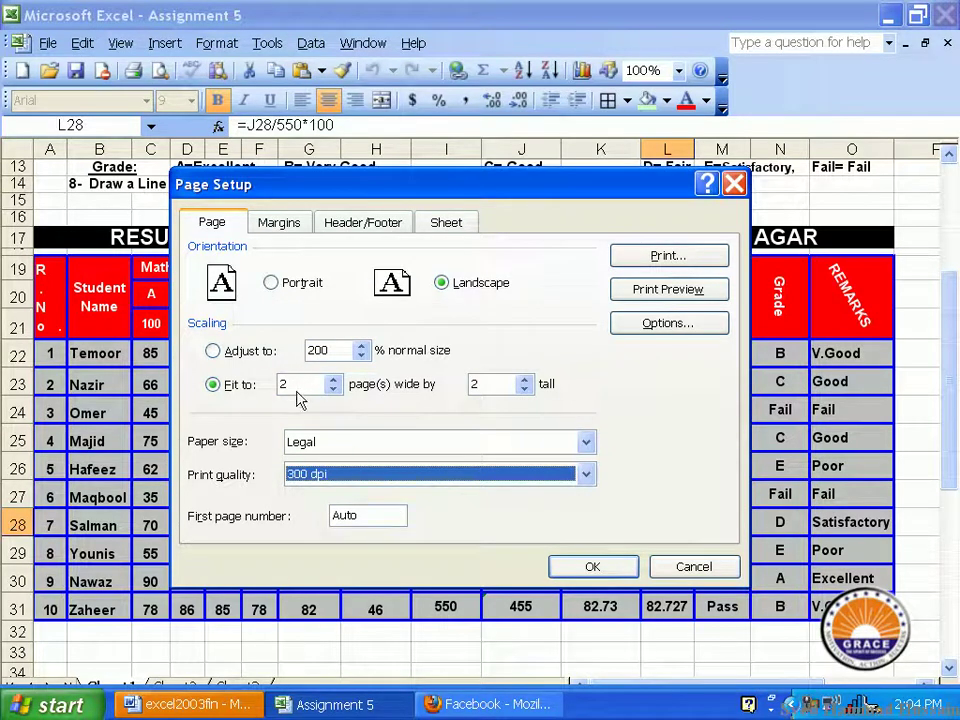
left_click(471, 476)
left_click(477, 494)
left_click(277, 225)
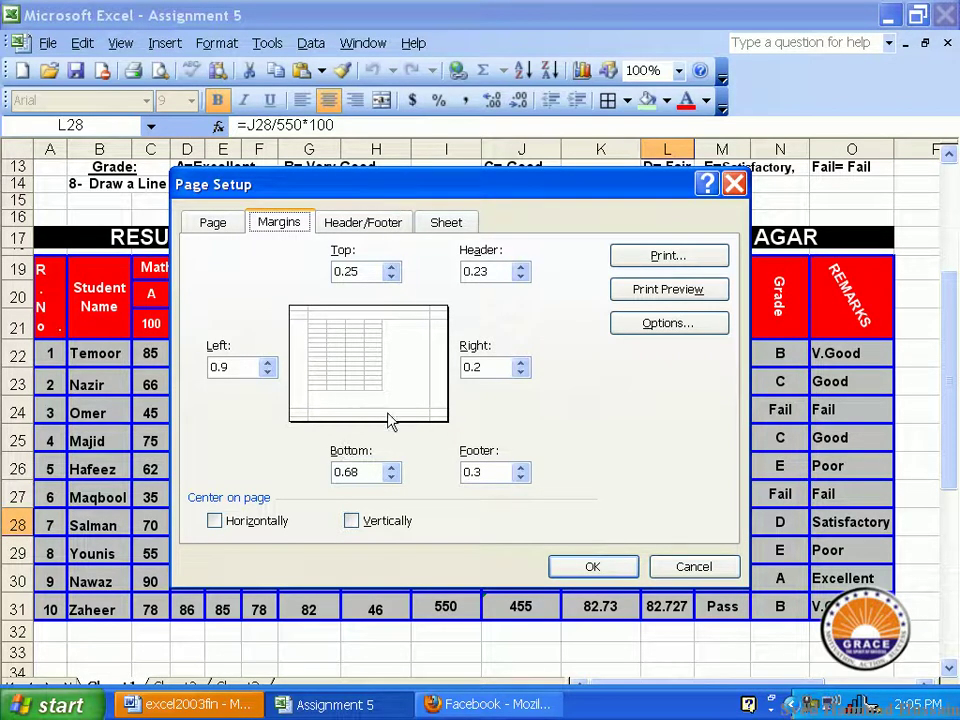
left_click_drag(370, 272, 330, 271)
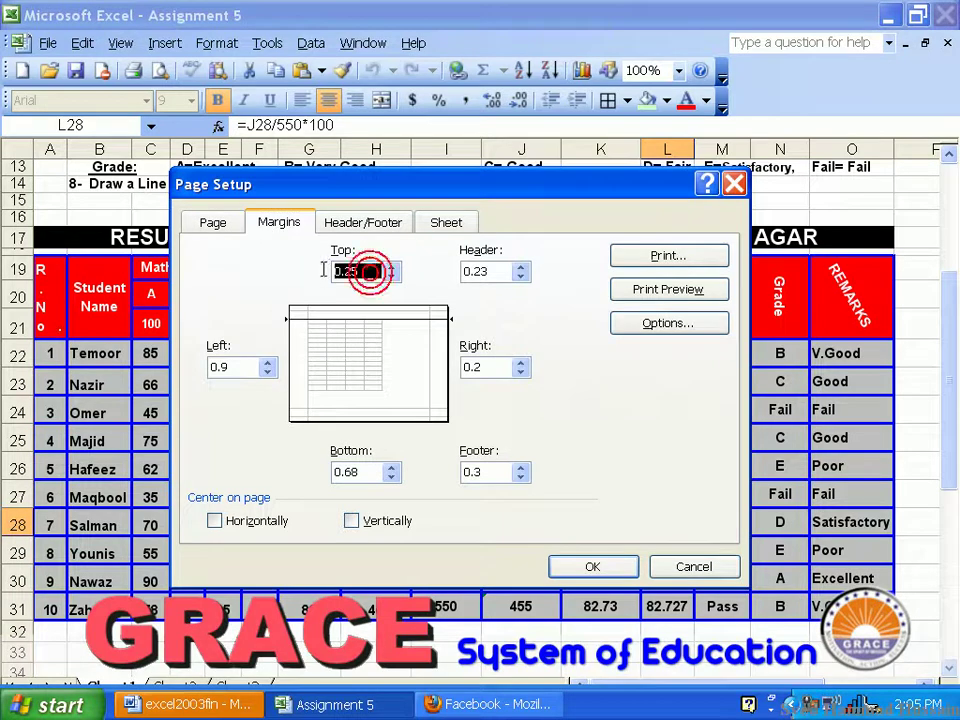
left_click_drag(239, 366, 208, 367)
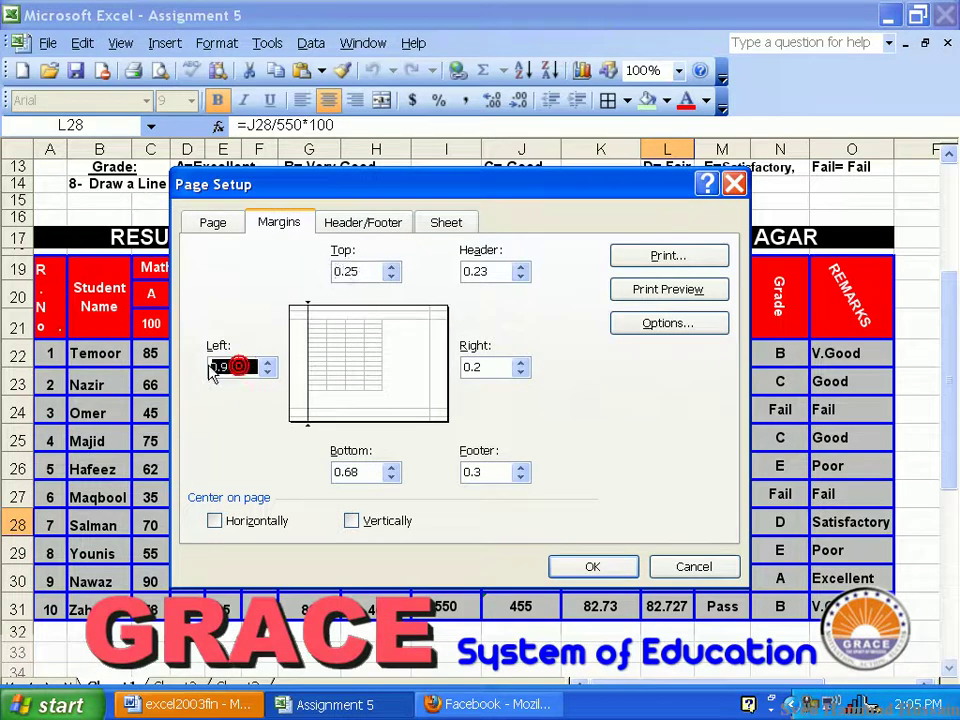
left_click_drag(368, 472, 297, 472)
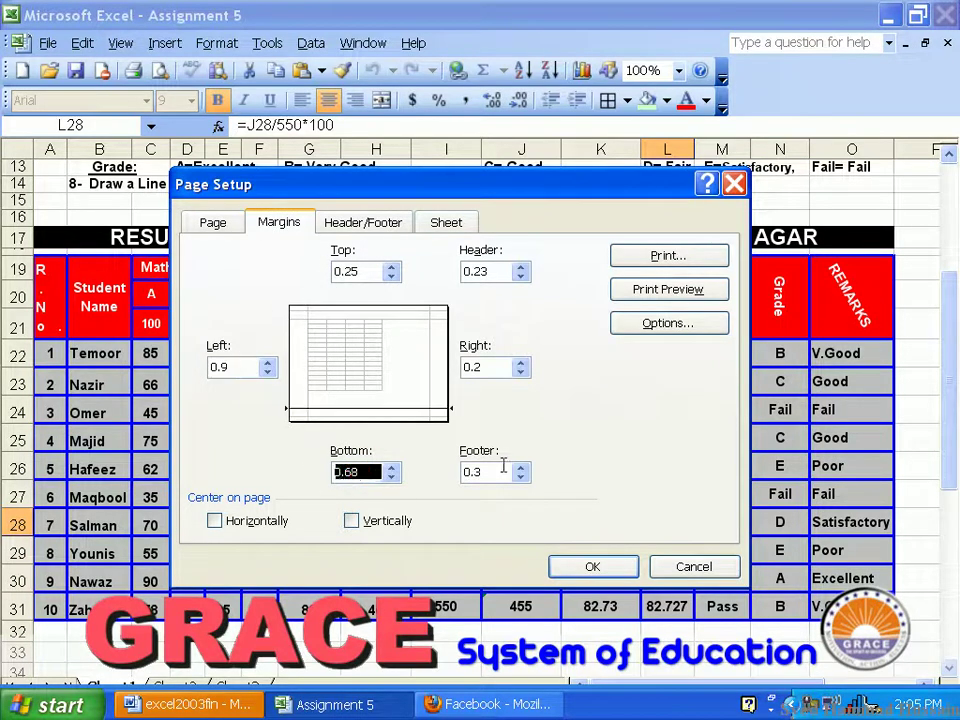
left_click_drag(489, 471, 464, 471)
left_click_drag(487, 369, 463, 368)
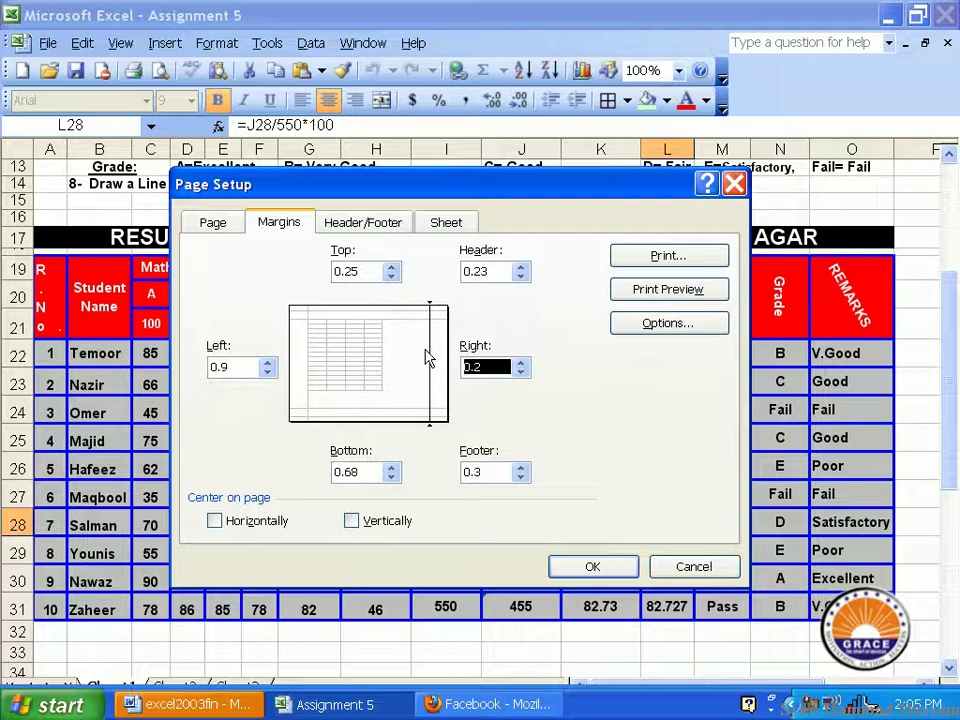
- Open Print Preview, zoom the page in and out, then close the preview
left_click(638, 293)
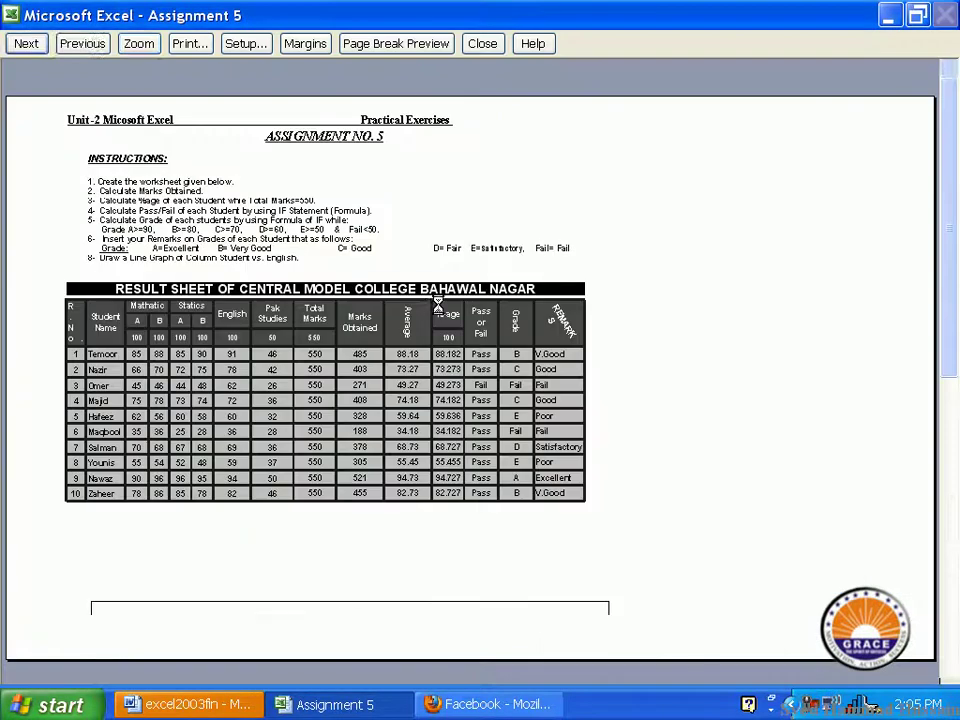
left_click(344, 293)
left_click(345, 295)
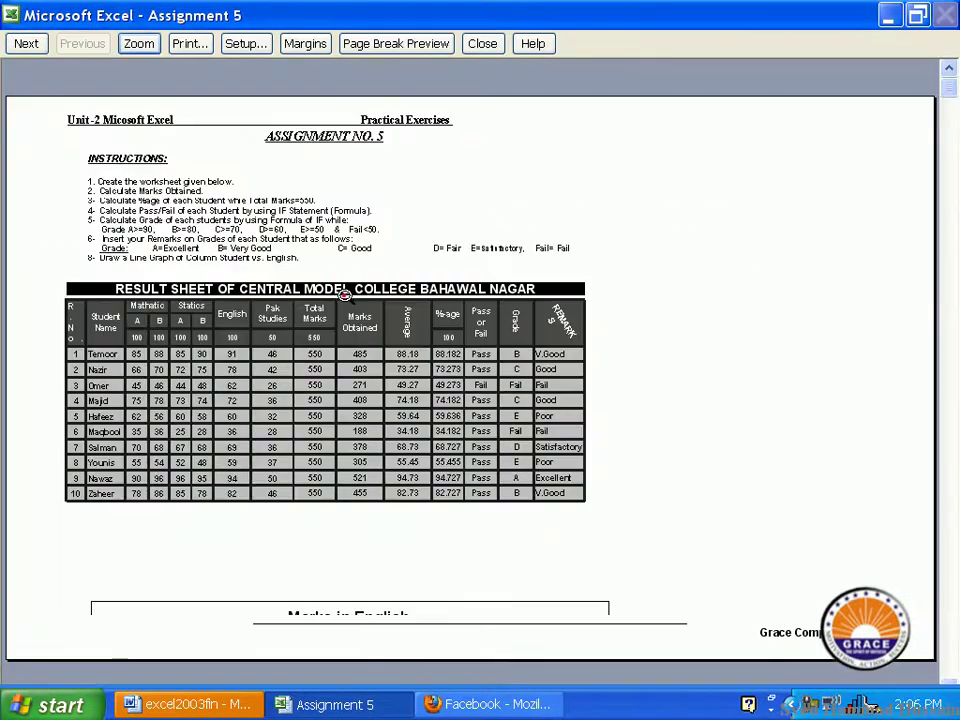
left_click(344, 294)
double_click(342, 291)
left_click(340, 288)
left_click(486, 43)
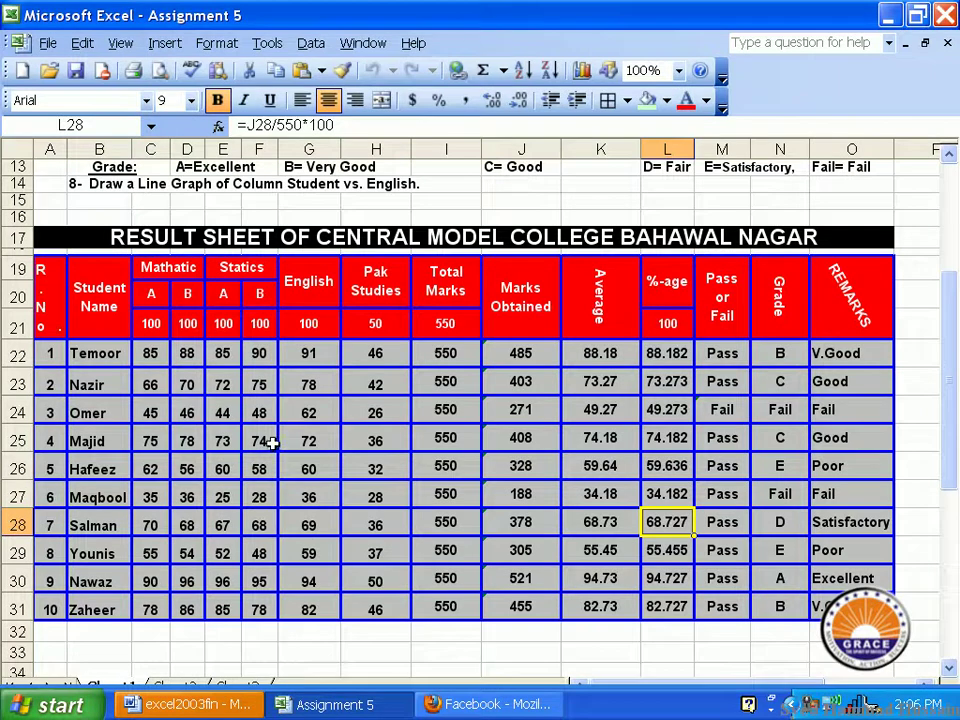
- In Page Setup, tick Horizontally and Vertically under Center on page
left_click(48, 43)
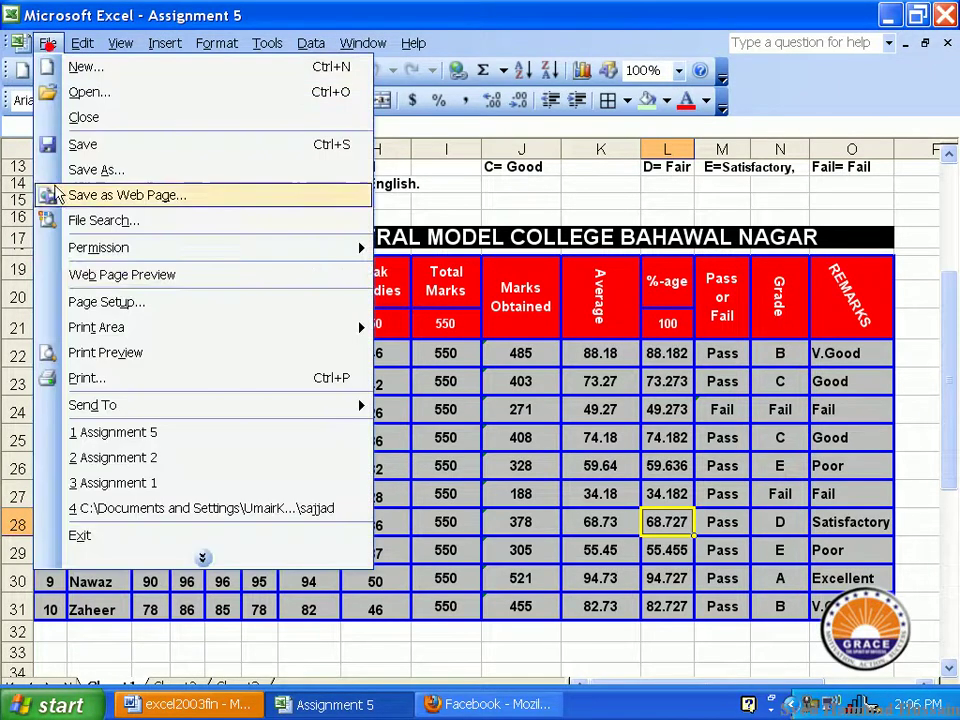
left_click(154, 302)
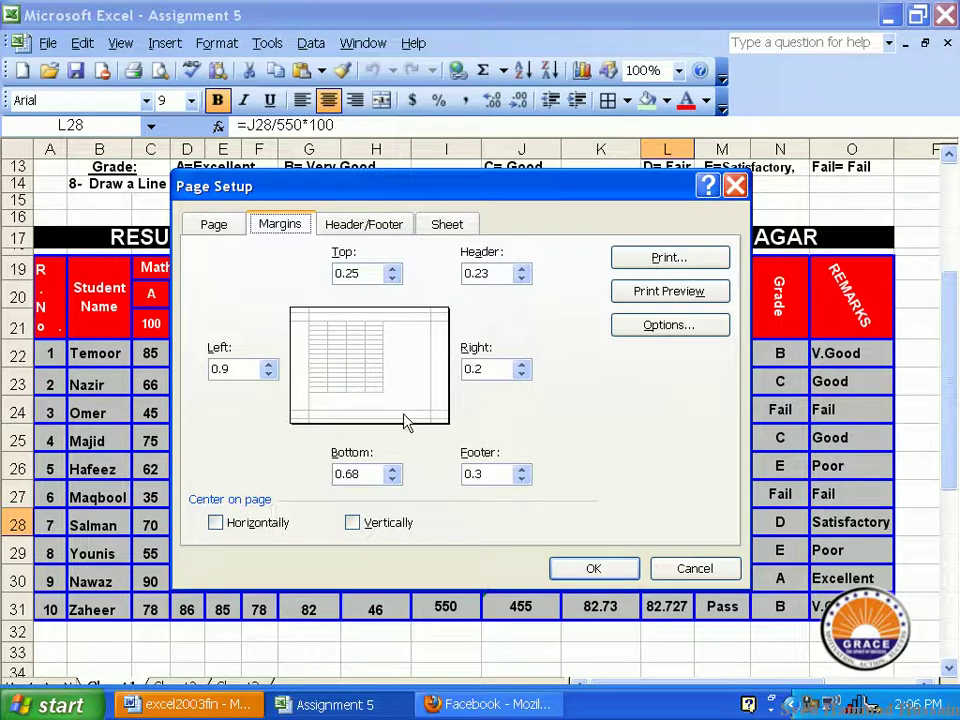
left_click(264, 528)
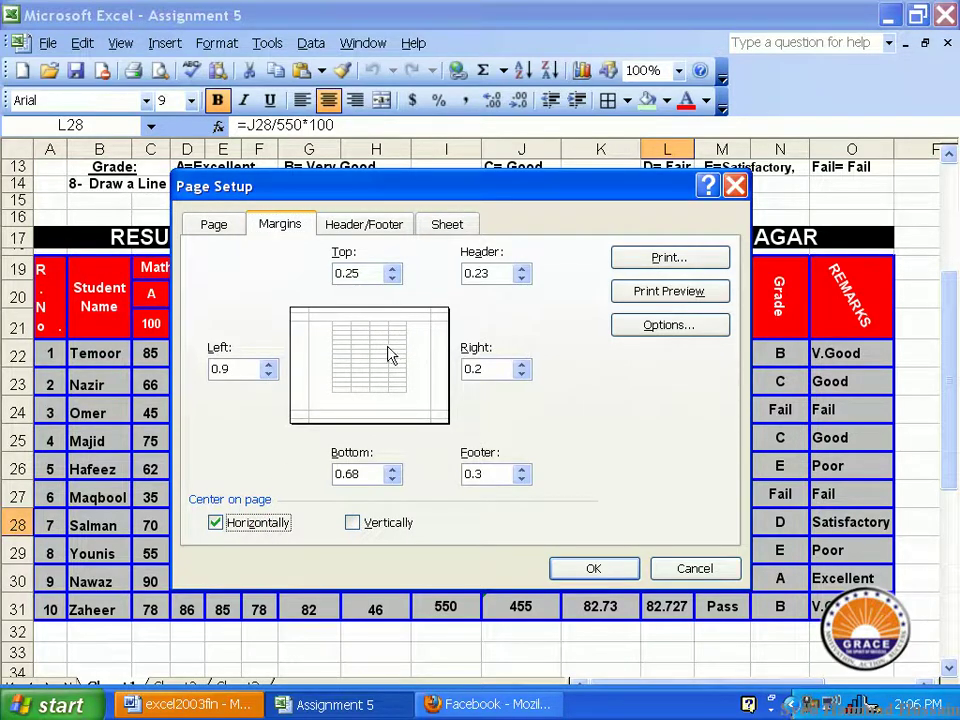
left_click(354, 524)
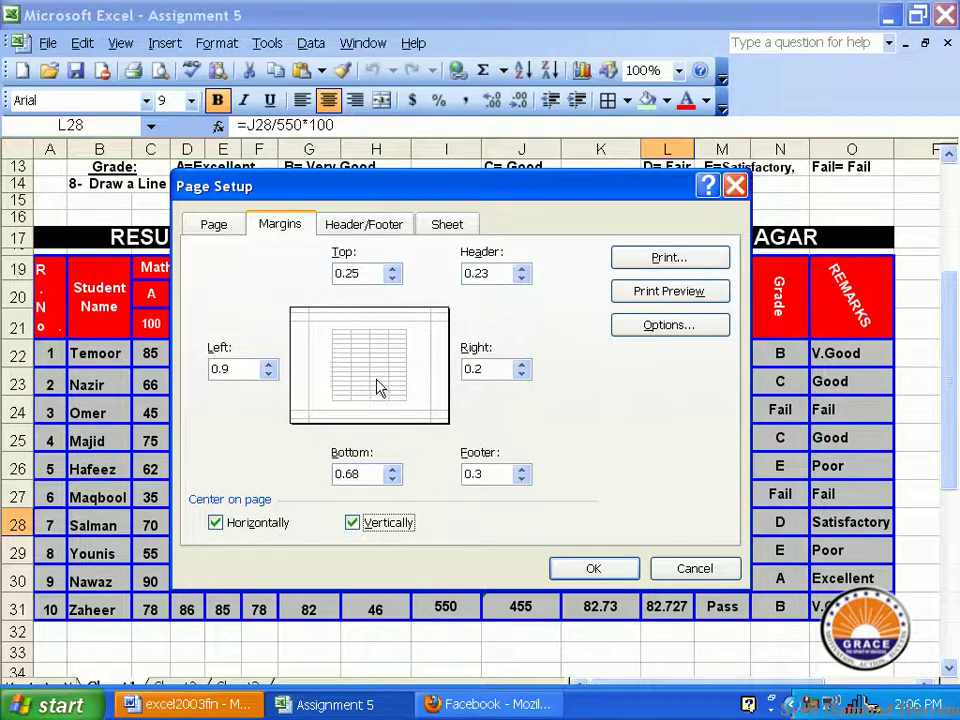
- Check the centred page in Print Preview, then select cell I18 and reopen Page Setup
left_click(641, 303)
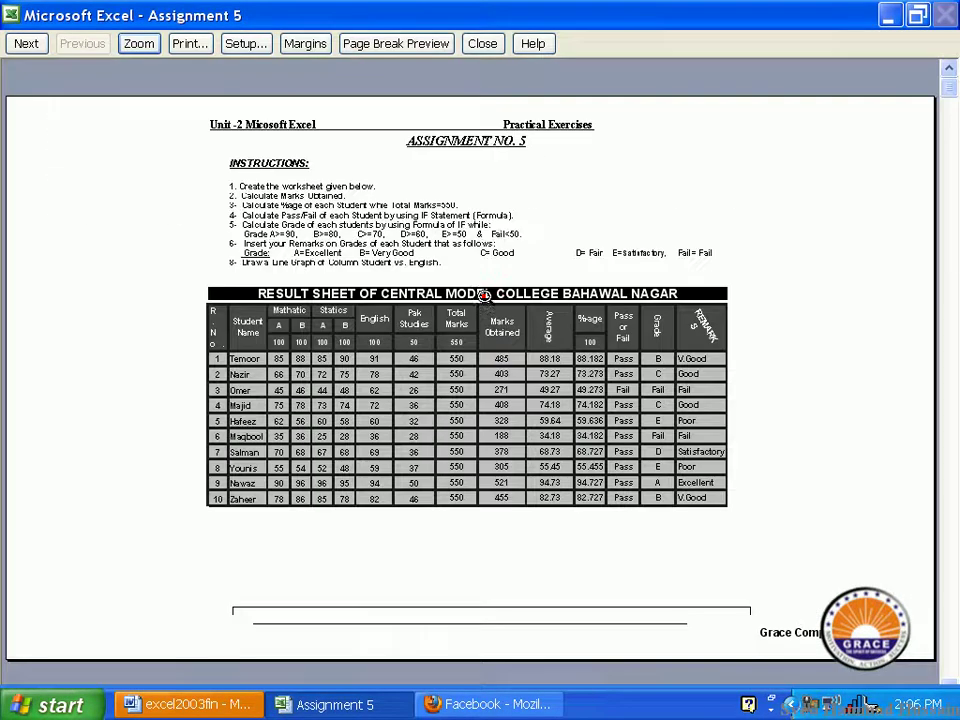
left_click(484, 296)
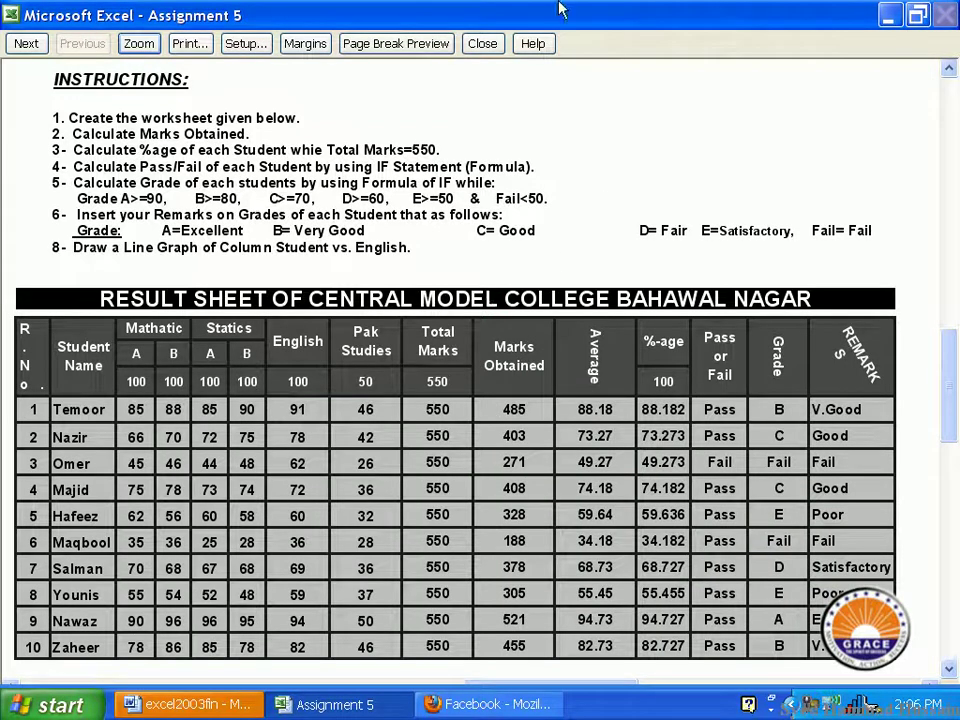
left_click(484, 45)
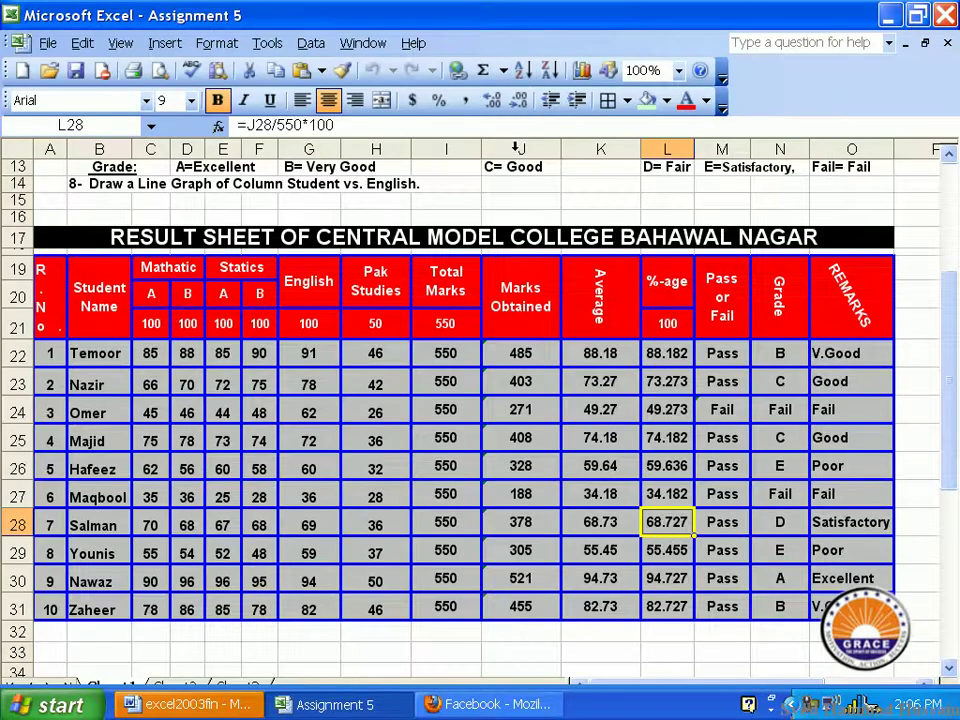
left_click(582, 265)
left_click(470, 251)
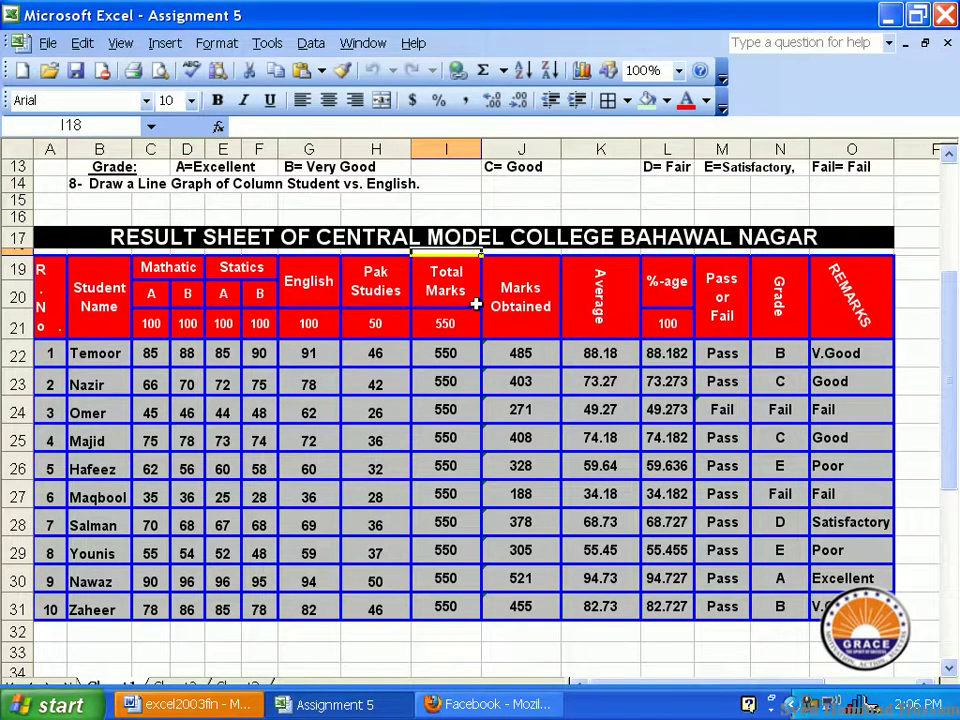
left_click(48, 44)
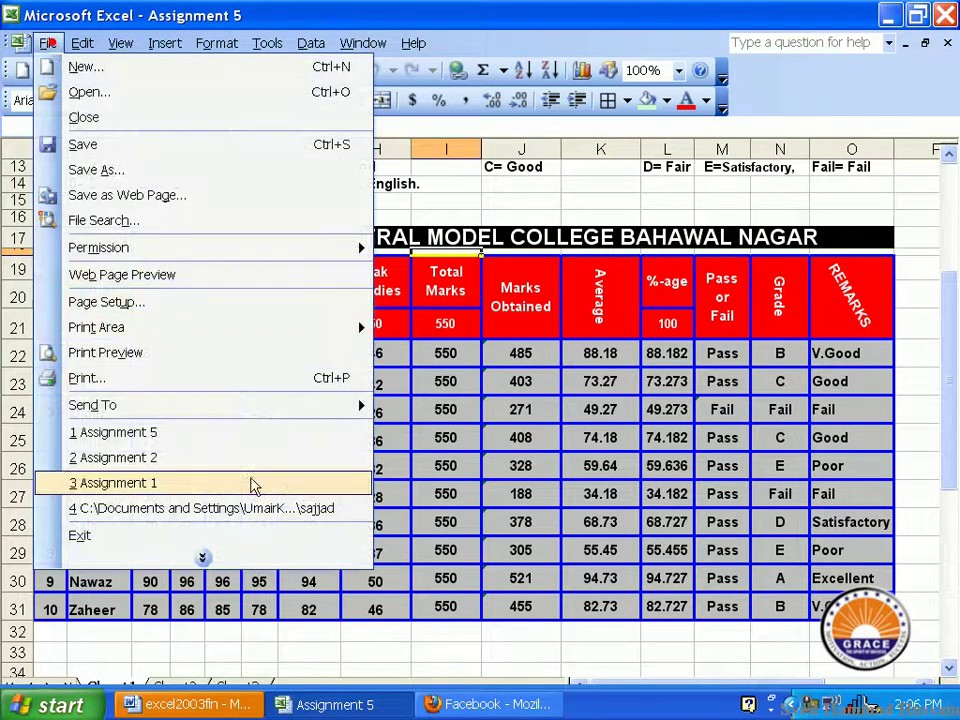
left_click(266, 298)
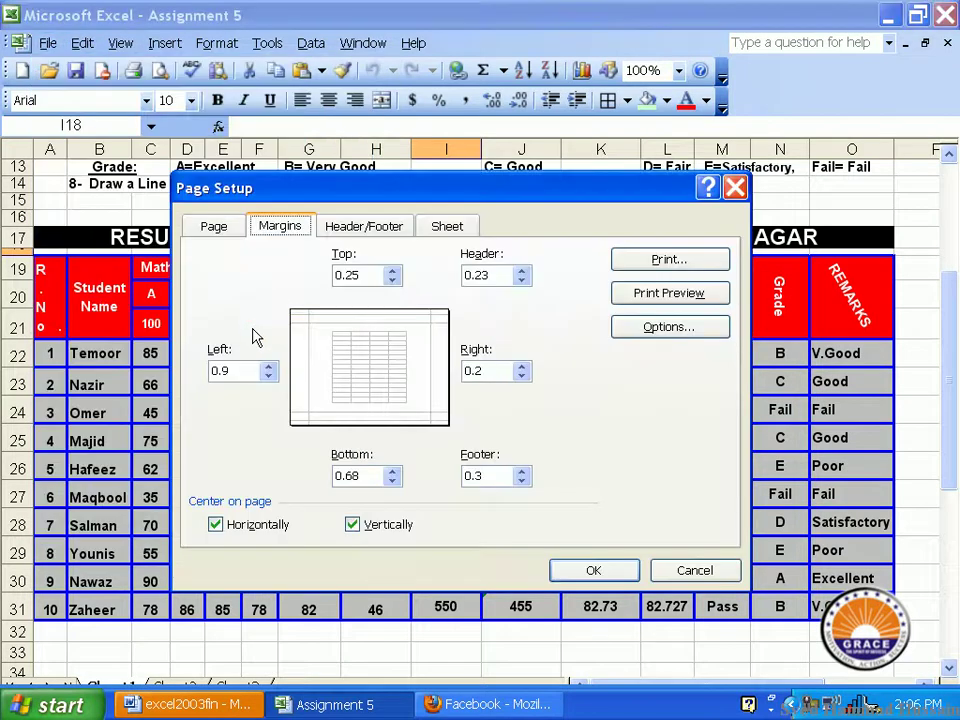
- Show Excel's Header/Footer settings, then scroll the Word notes to the Header and Footer section
left_click(352, 226)
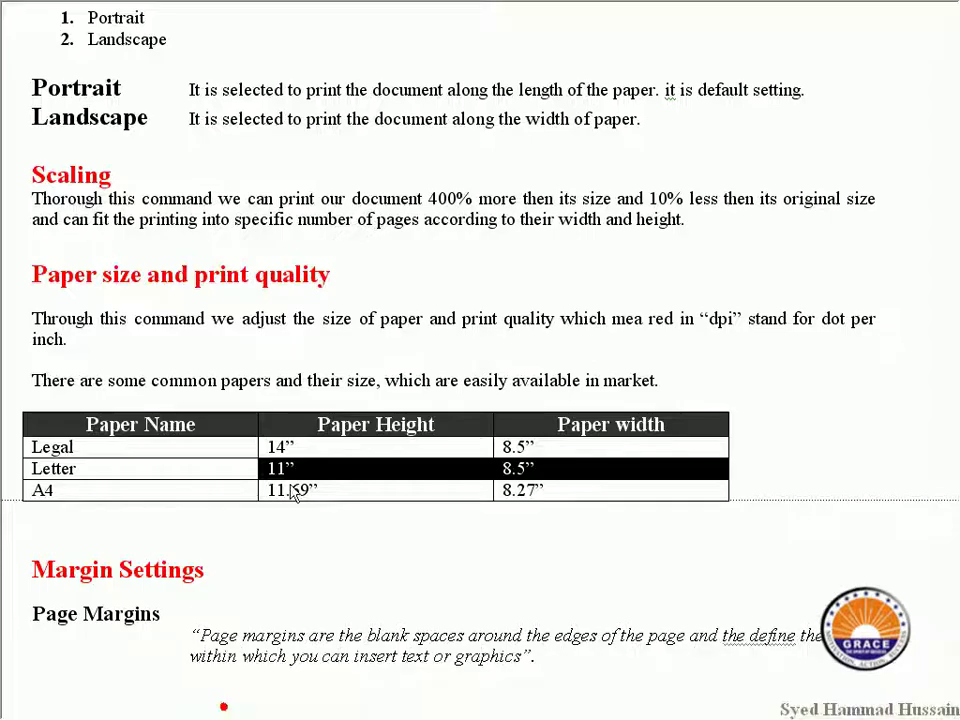
scroll(223, 431, "down", 1)
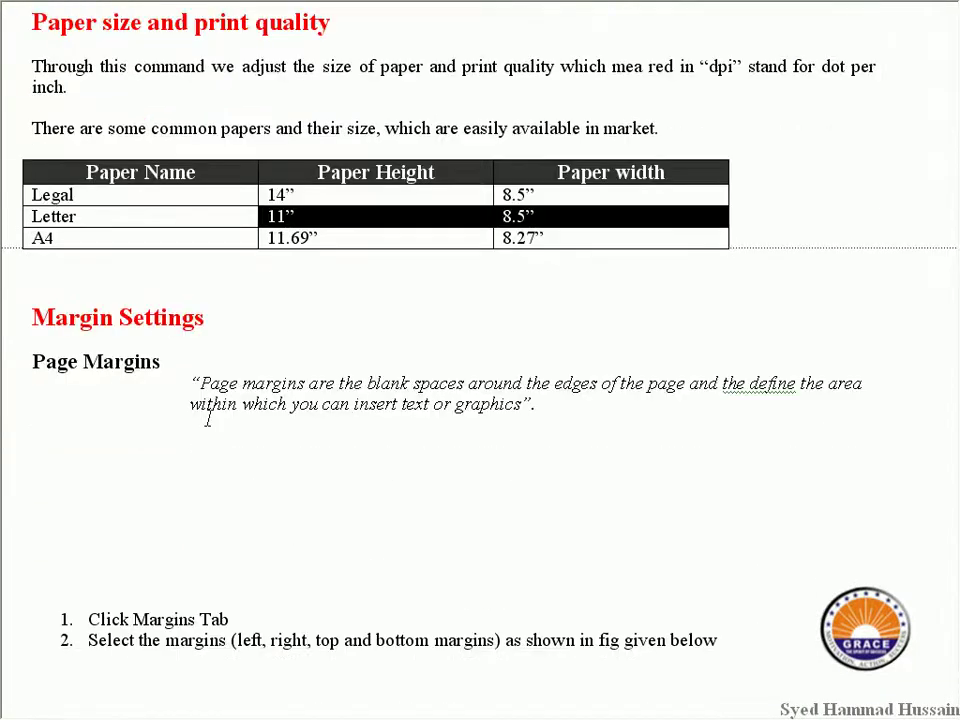
scroll(208, 420, "down", 3)
scroll(222, 421, "down", 3)
scroll(222, 421, "down", 1)
scroll(222, 421, "down", 1)
scroll(221, 421, "down", 1)
scroll(221, 421, "up", 1)
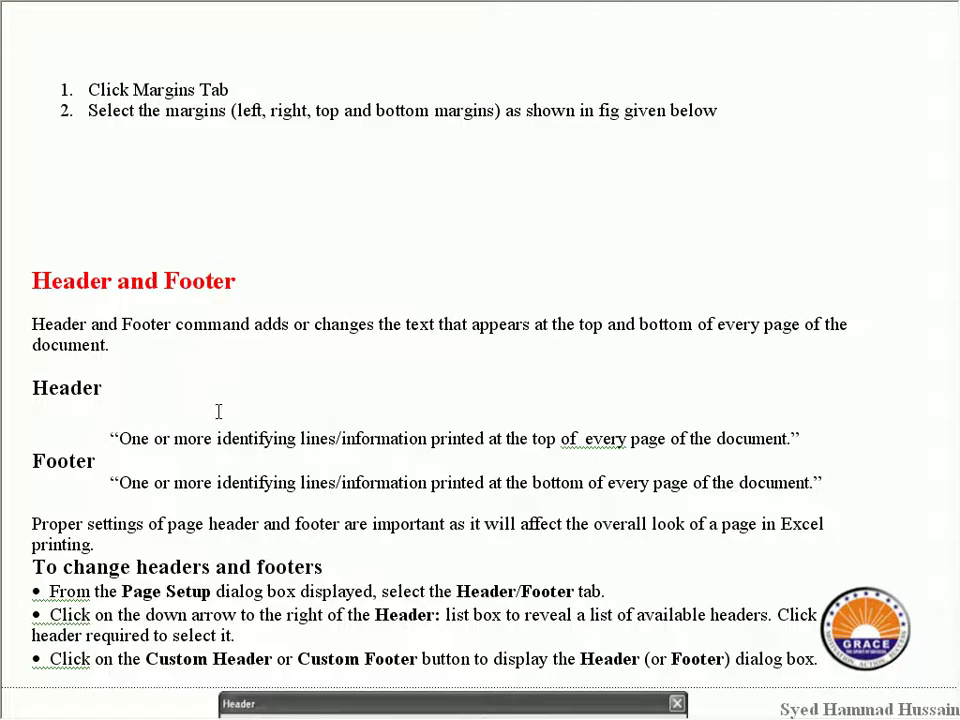
left_click(218, 406)
scroll(218, 406, "down", 5)
scroll(218, 406, "down", 1)
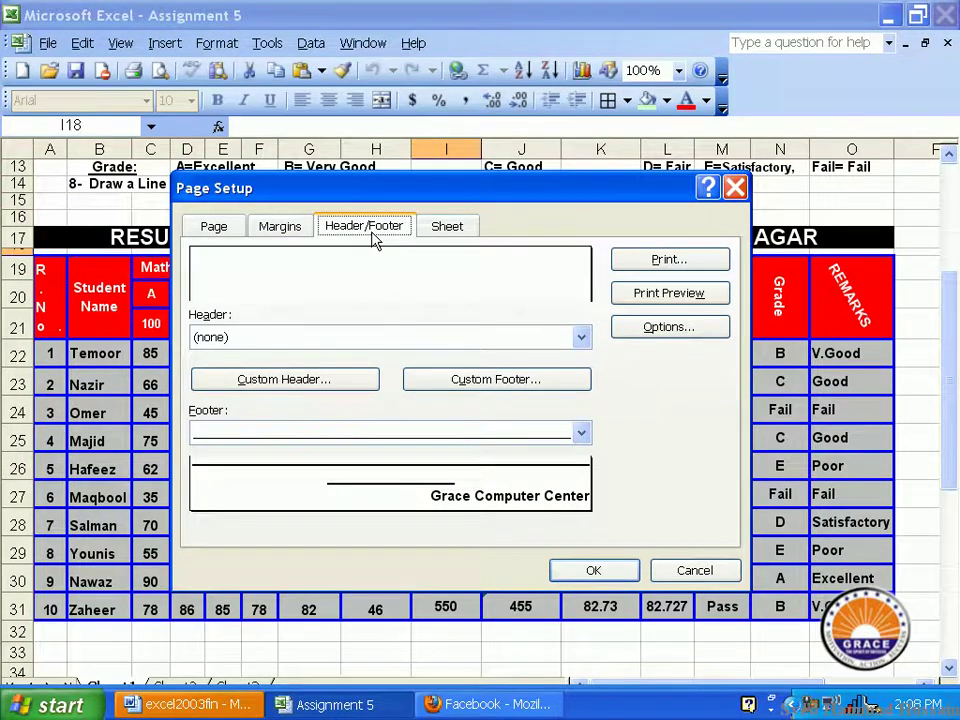
- Keep the preset header at (none) and open the Custom Header editor
left_click(261, 283)
left_click(340, 338)
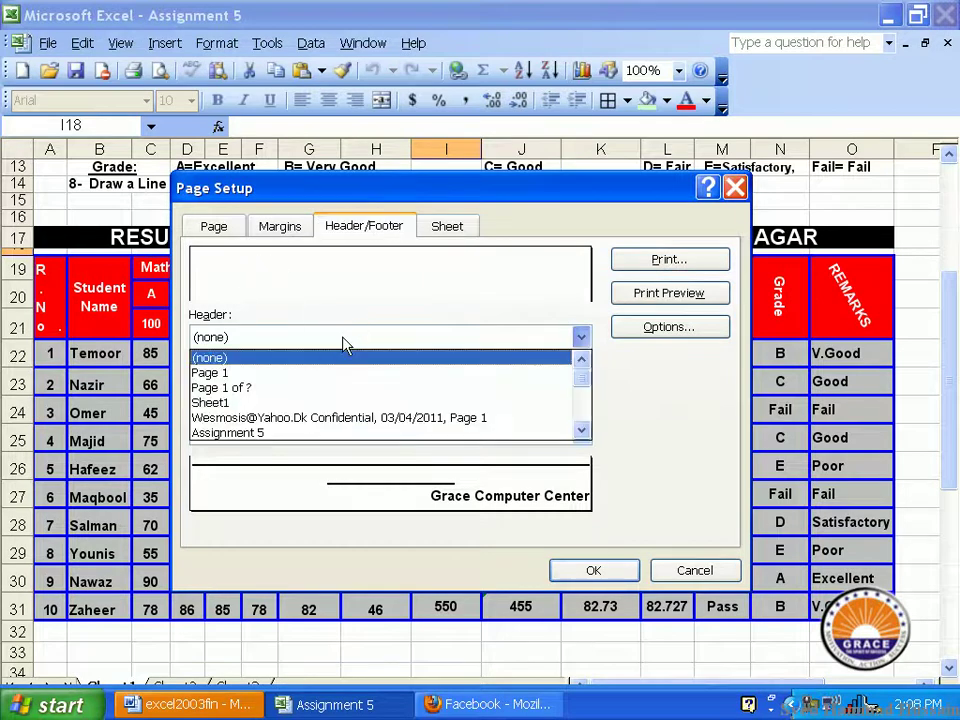
left_click(342, 342)
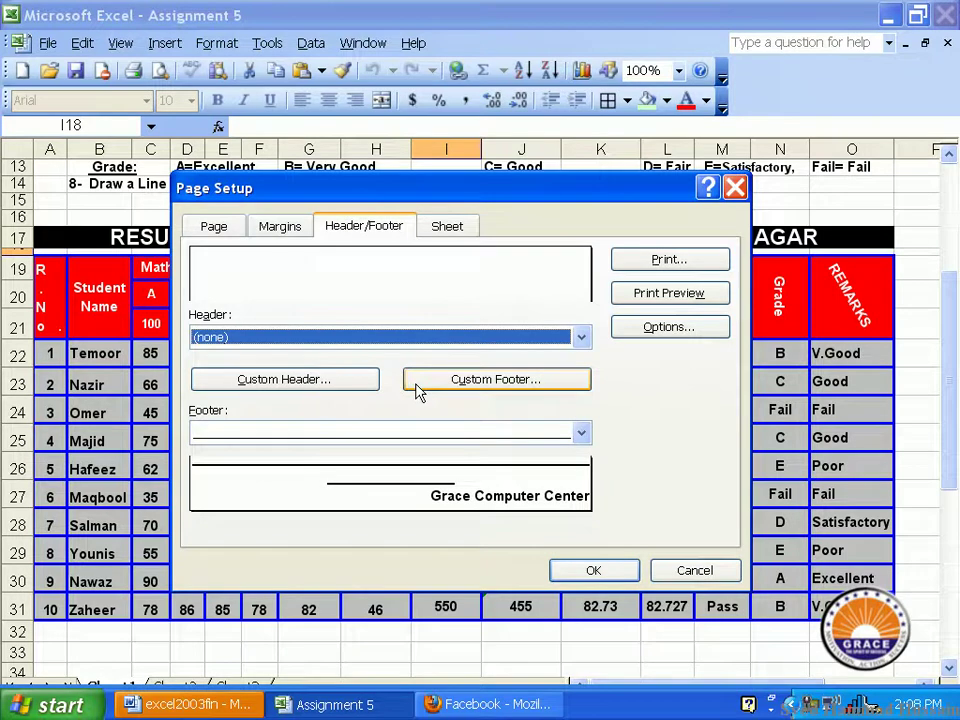
left_click(335, 392)
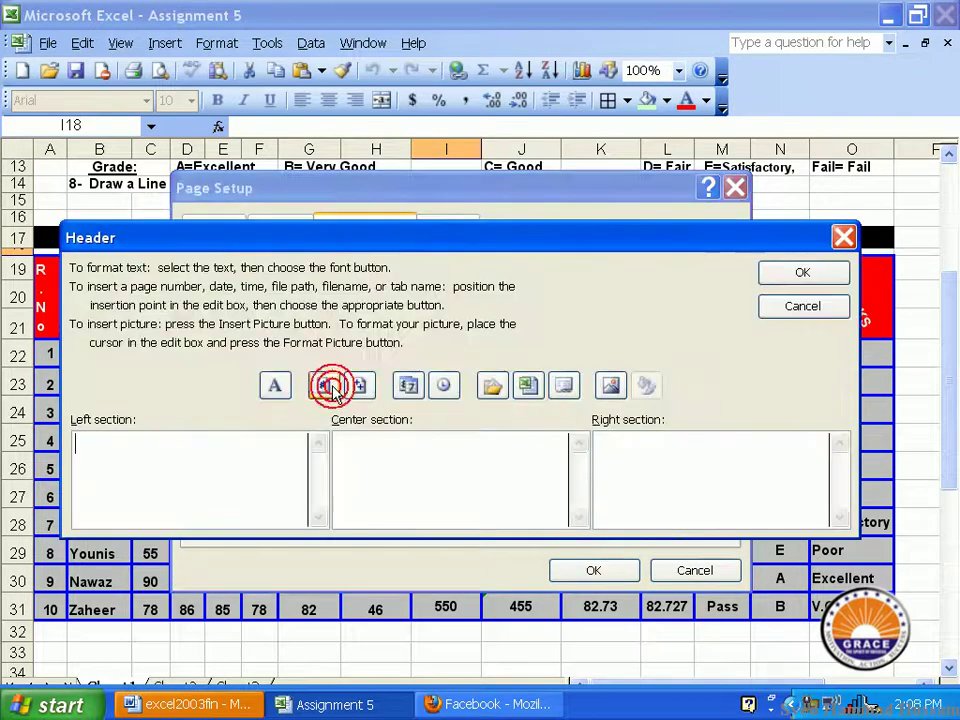
left_click_drag(460, 231, 514, 220)
type("Left")
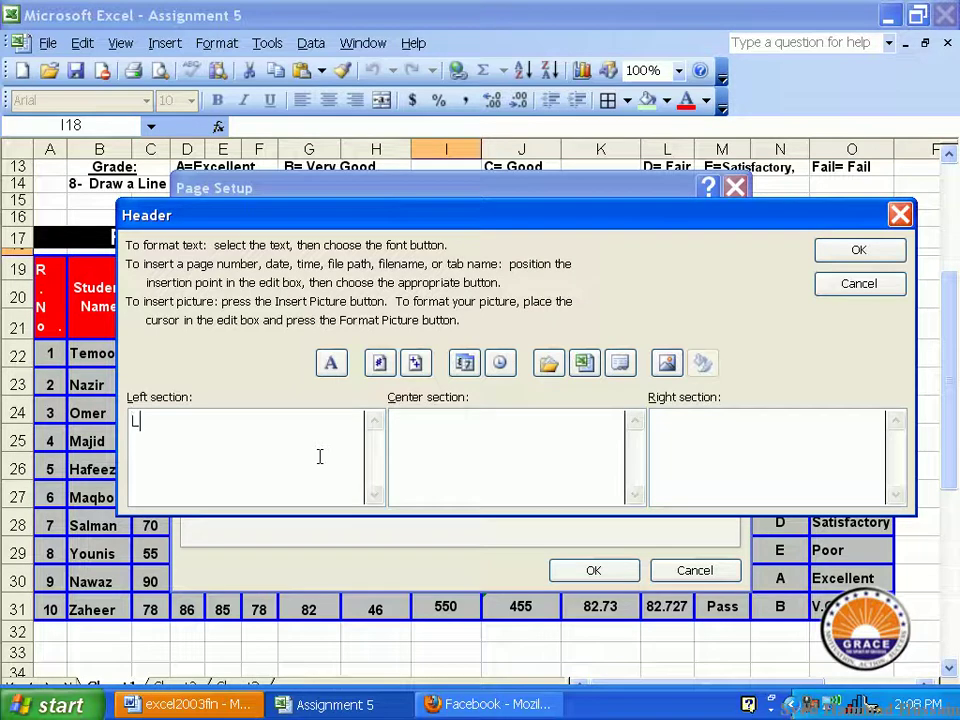
- Enter 'Left section', 'Center section' and 'Right Section' in the three header boxes
type("se")
type("ojn")
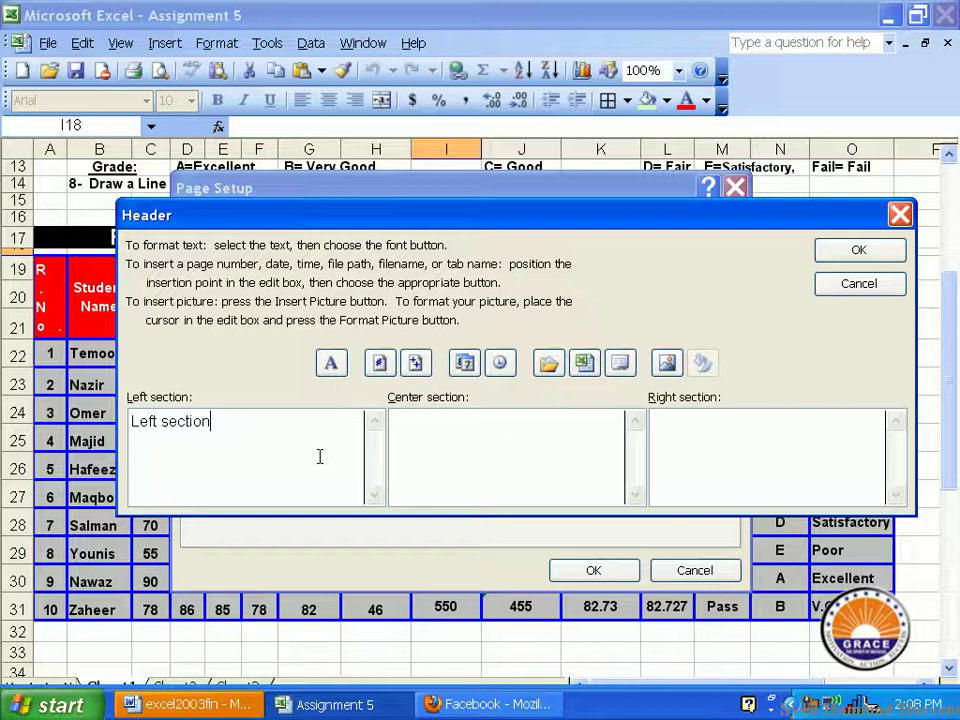
type("Center section")
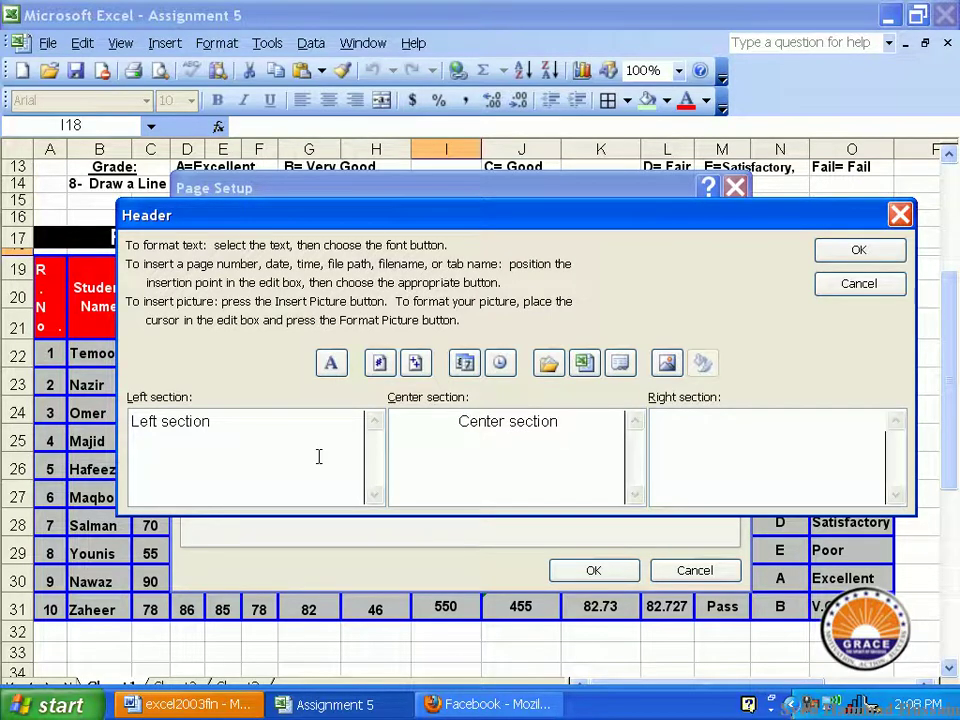
type("ight S")
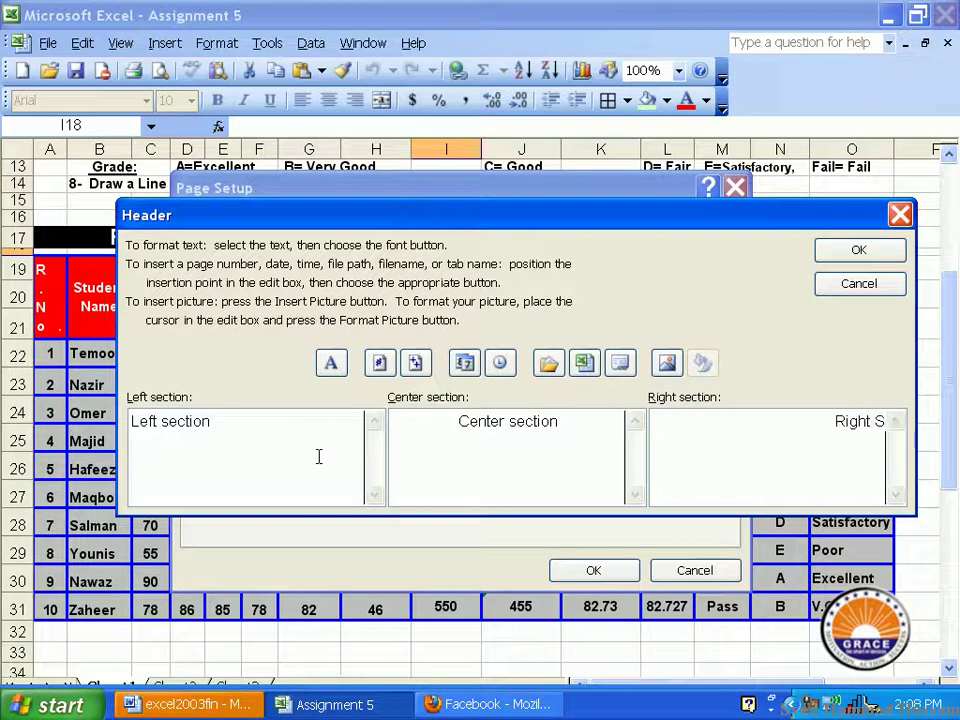
type("ecti")
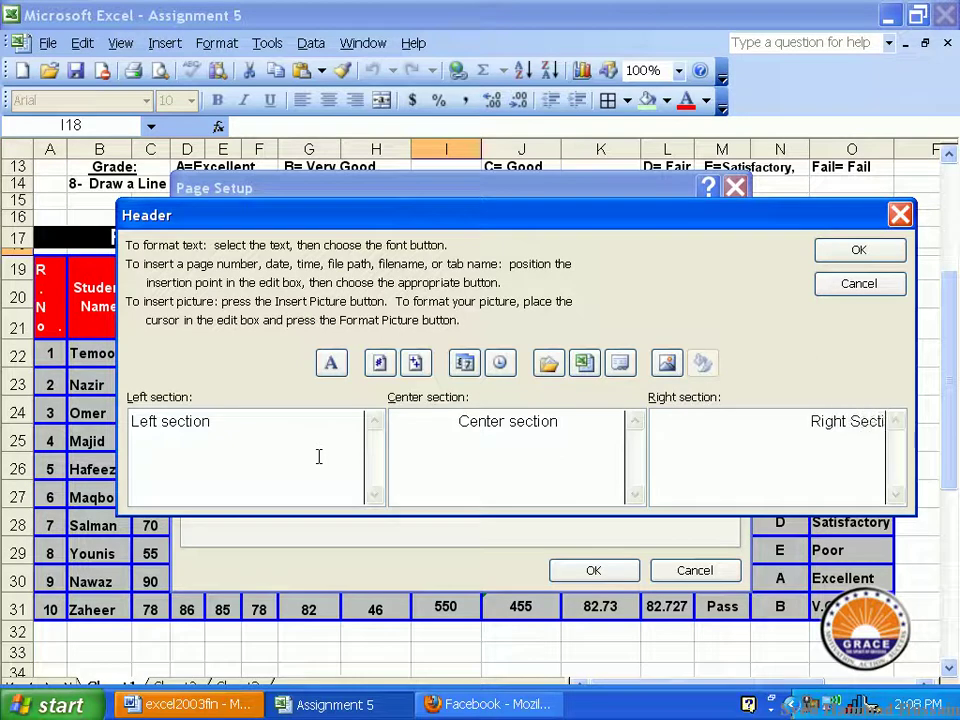
type("on")
double_click(171, 421)
left_click(128, 439)
left_click_drag(130, 421, 240, 421)
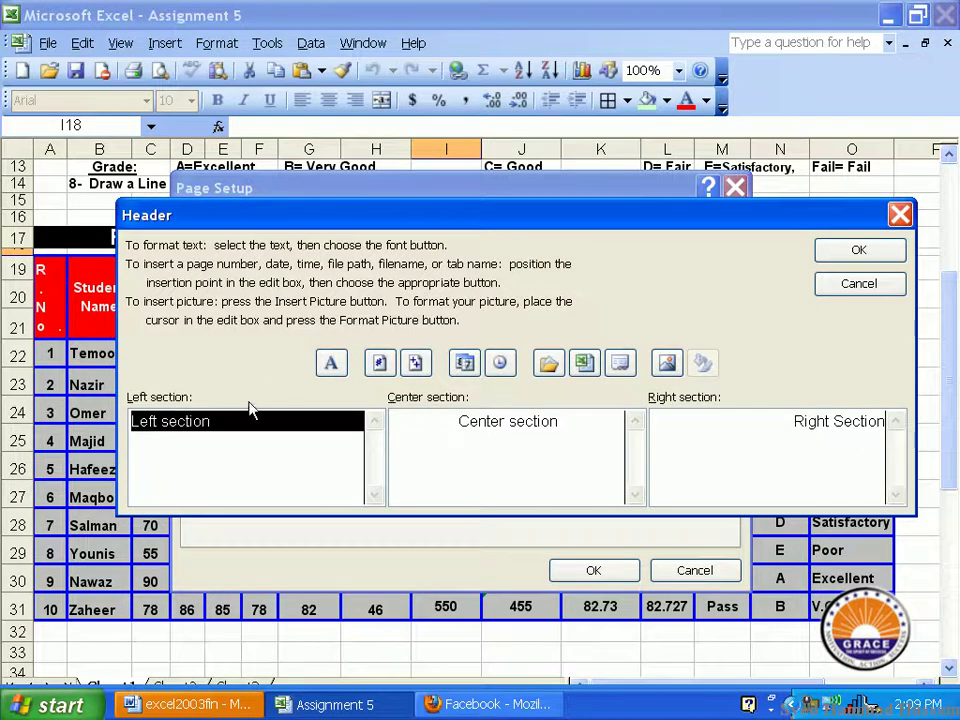
- Make the 'Left section' and 'Center section' header text bold
left_click(331, 363)
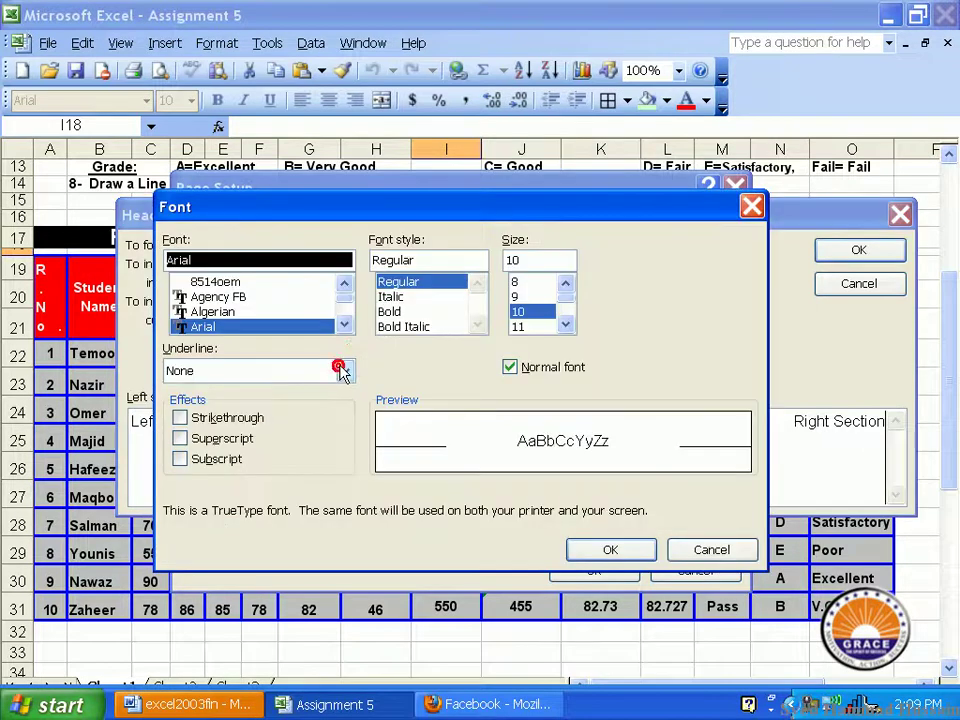
left_click(392, 311)
left_click(625, 548)
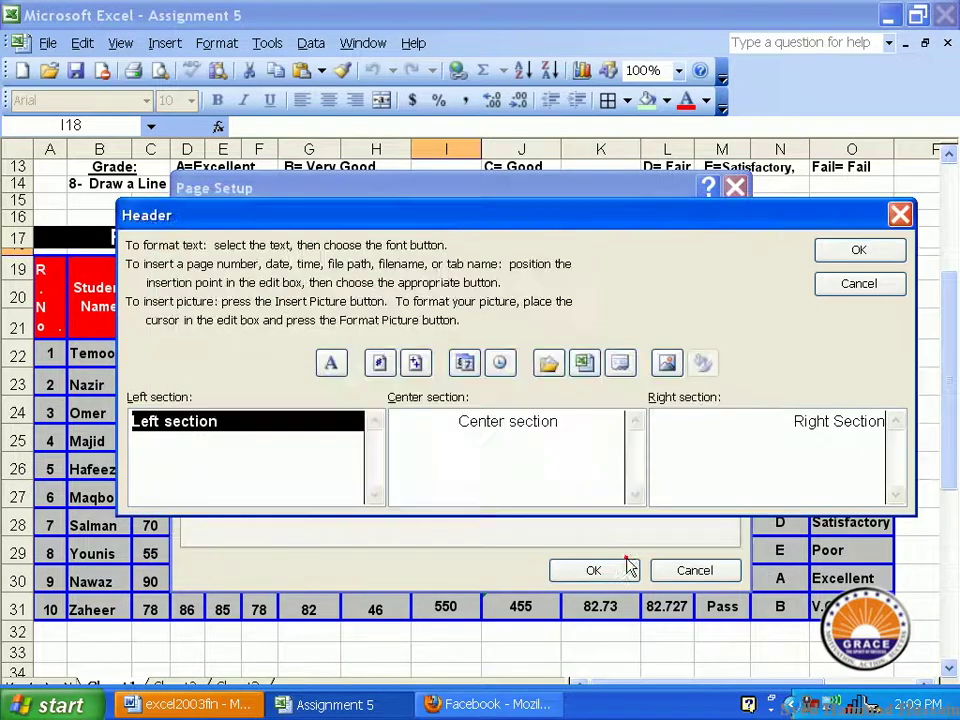
left_click(540, 424)
double_click(540, 424)
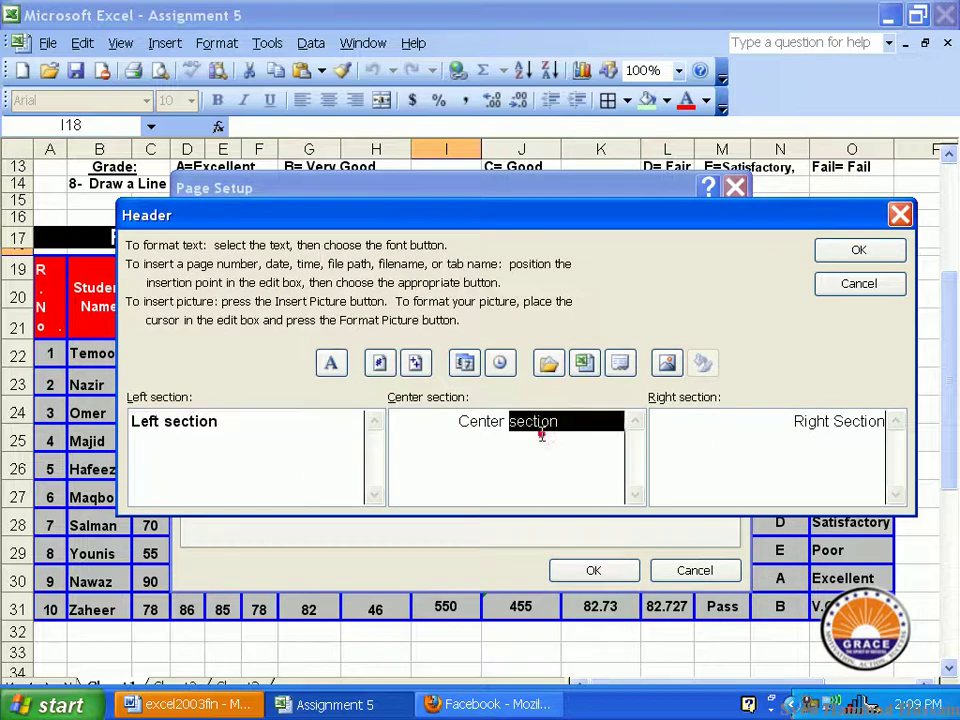
triple_click(541, 426)
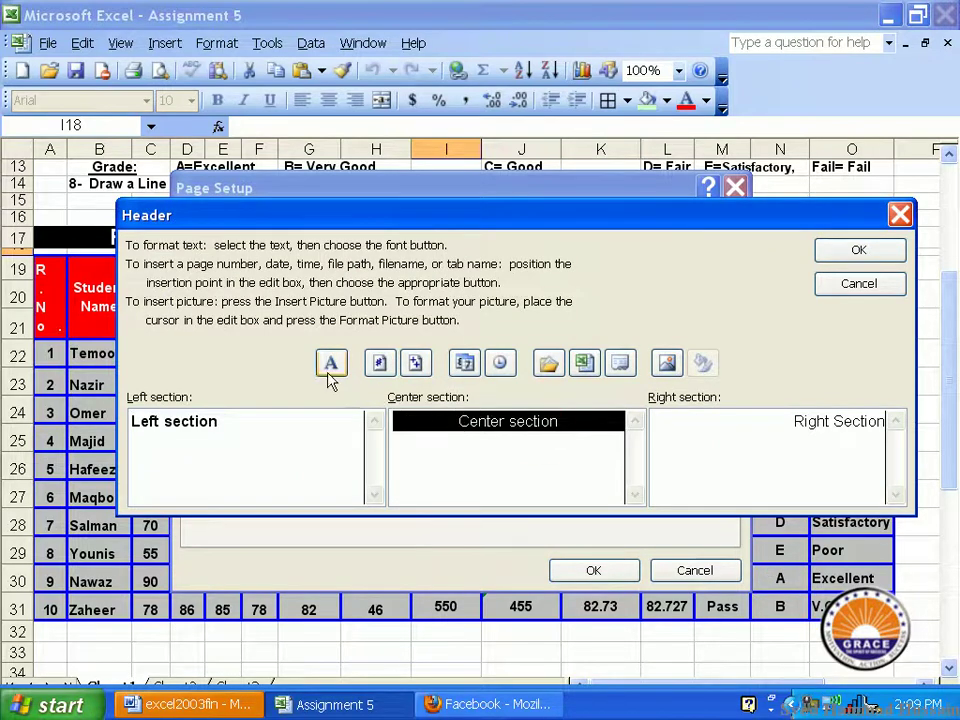
left_click(328, 368)
left_click(390, 311)
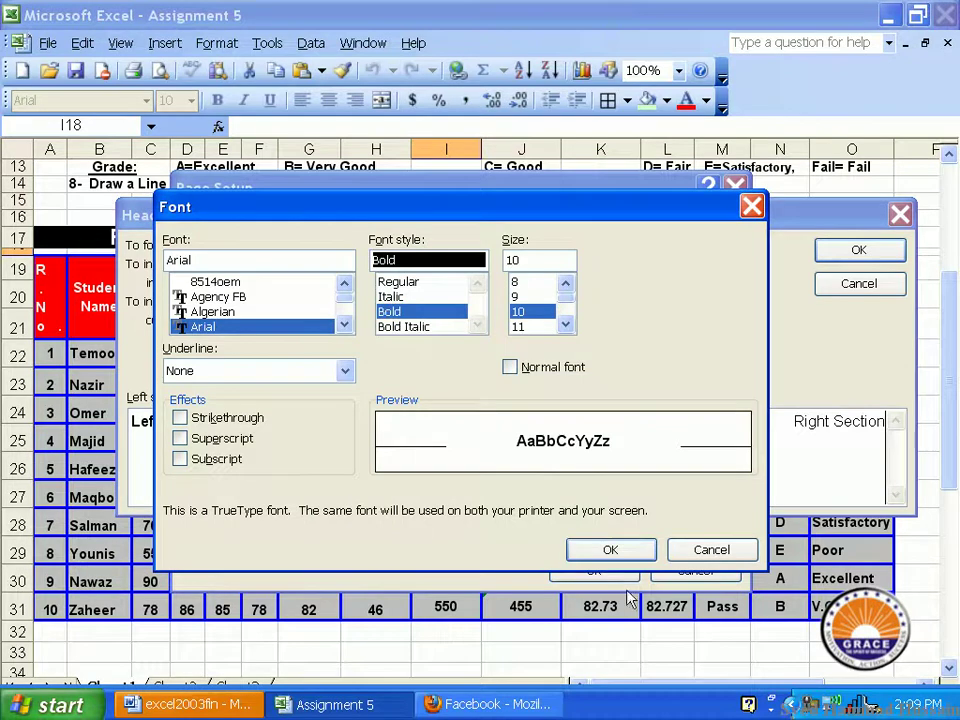
left_click(610, 549)
- Bold the 'Right Section' header text, confirm the bold style, and accept the custom header
left_click_drag(797, 432, 876, 433)
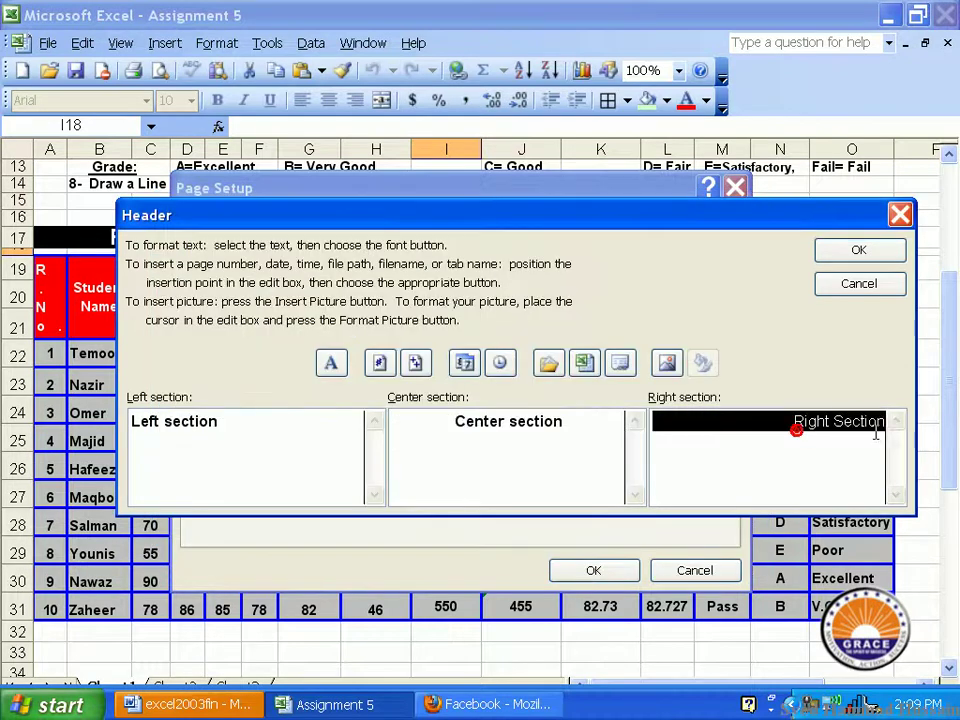
left_click(334, 368)
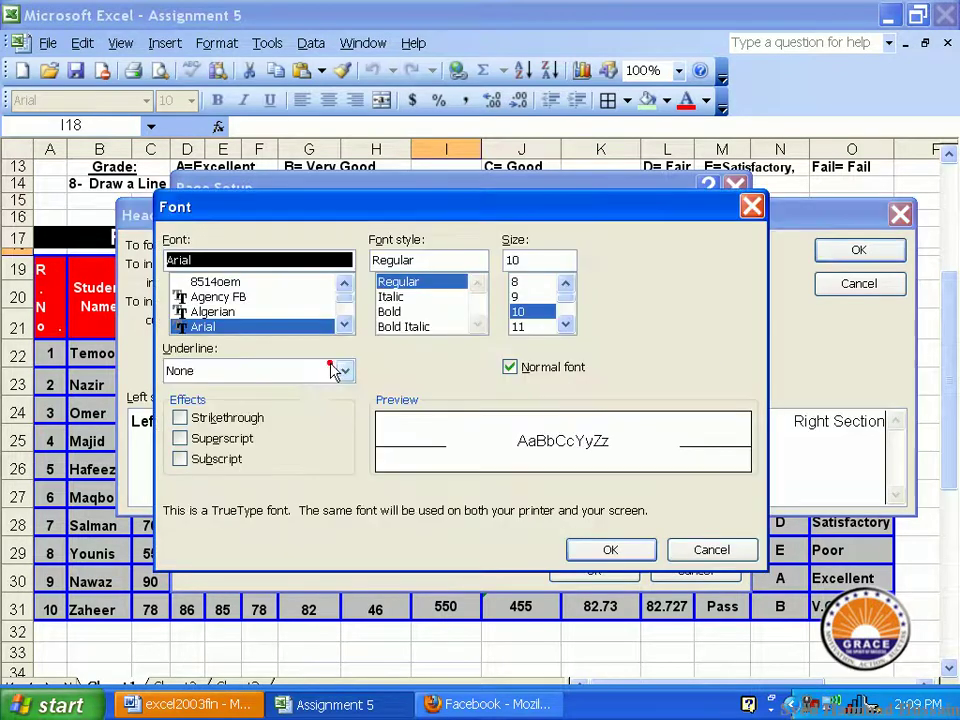
left_click(390, 311)
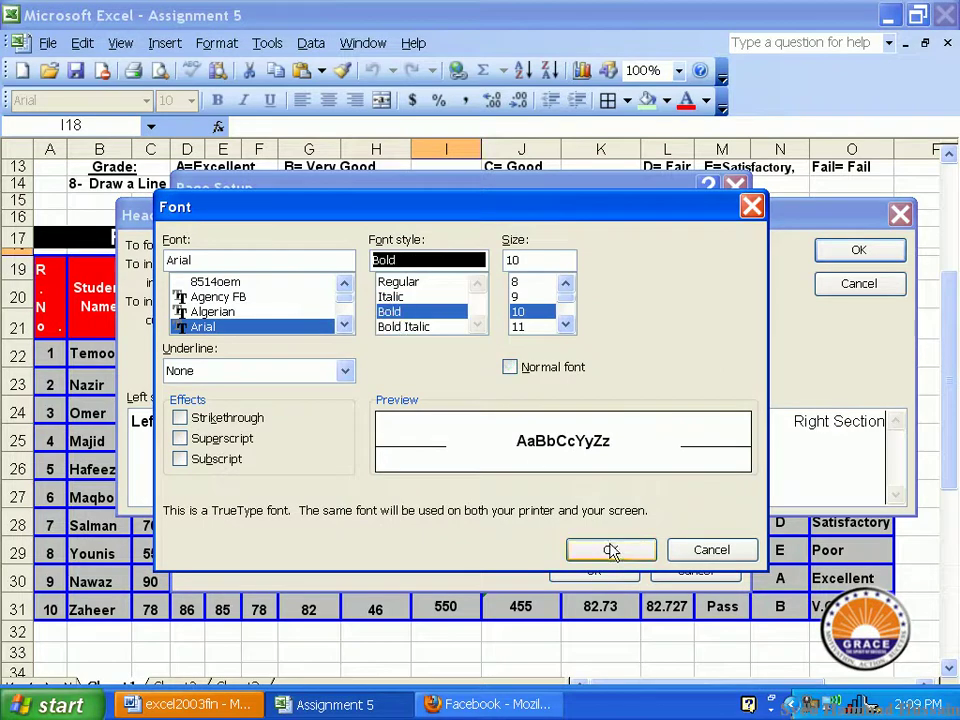
left_click(610, 549)
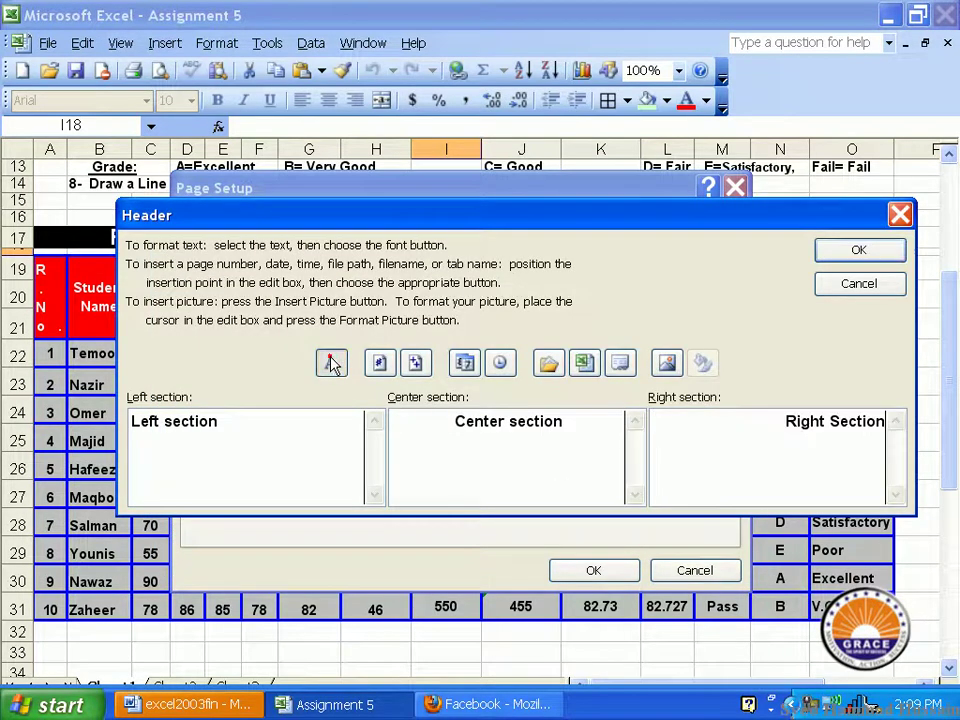
left_click(332, 363)
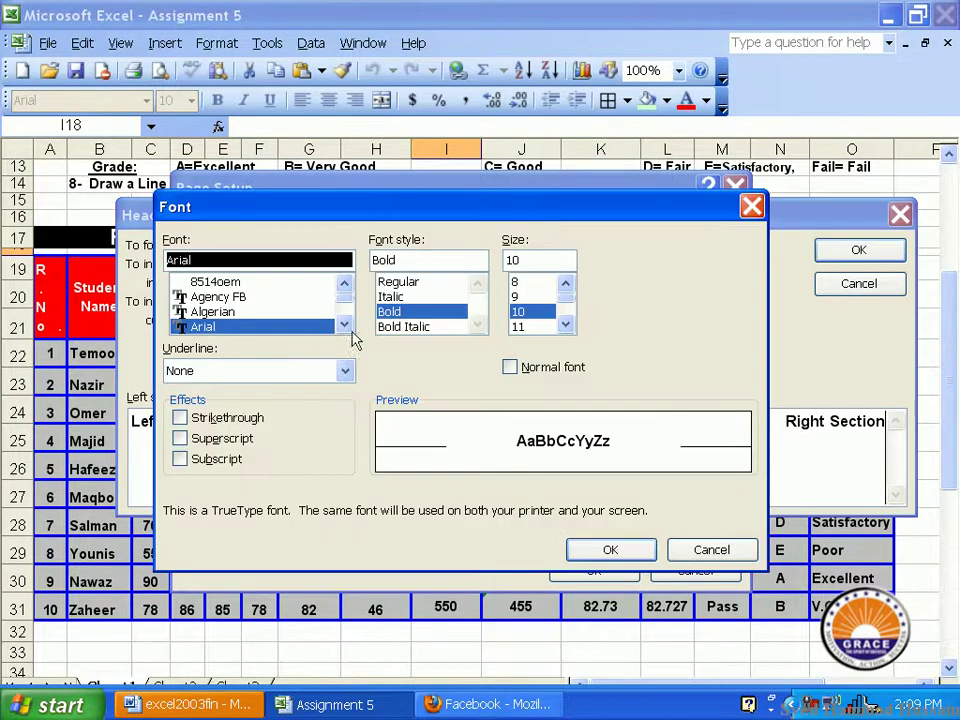
left_click(596, 552)
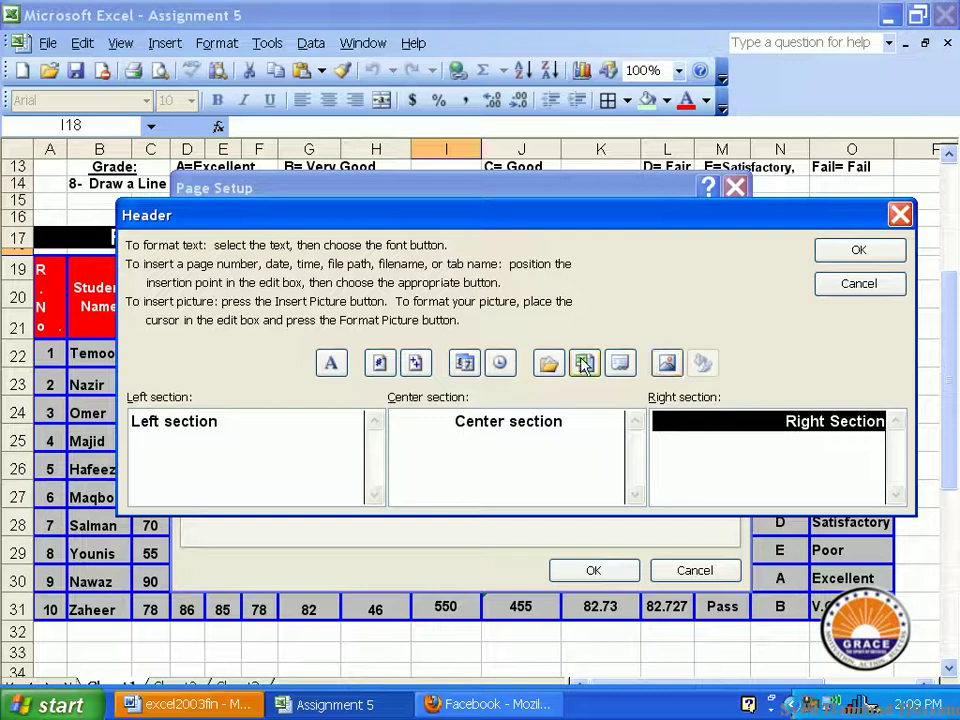
left_click(829, 253)
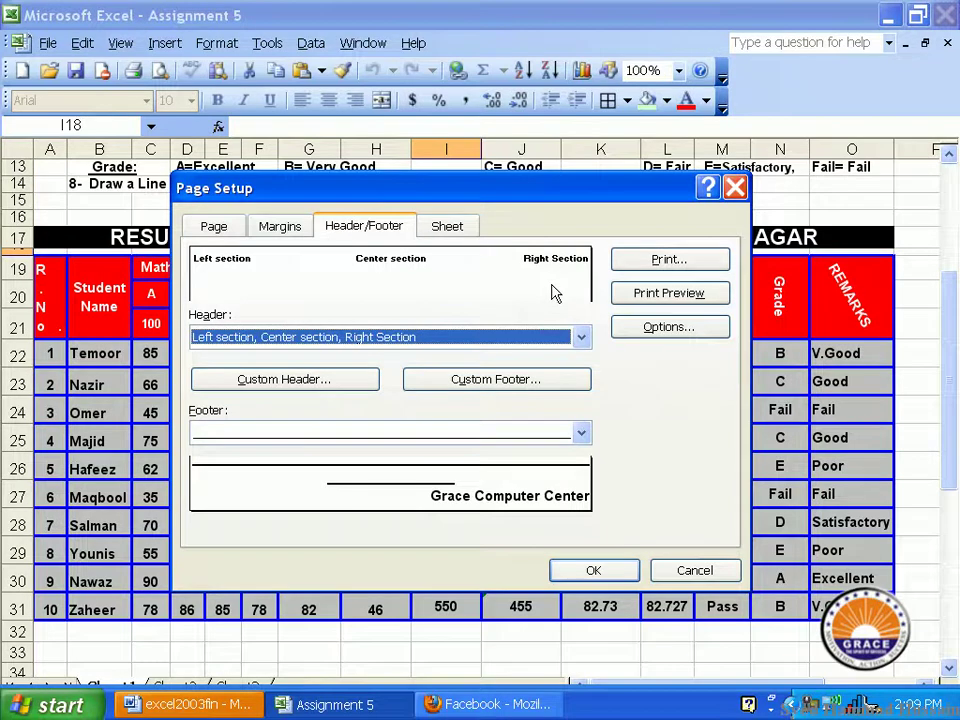
- Open the print preview of the sheet at whole-page view
left_click(630, 292)
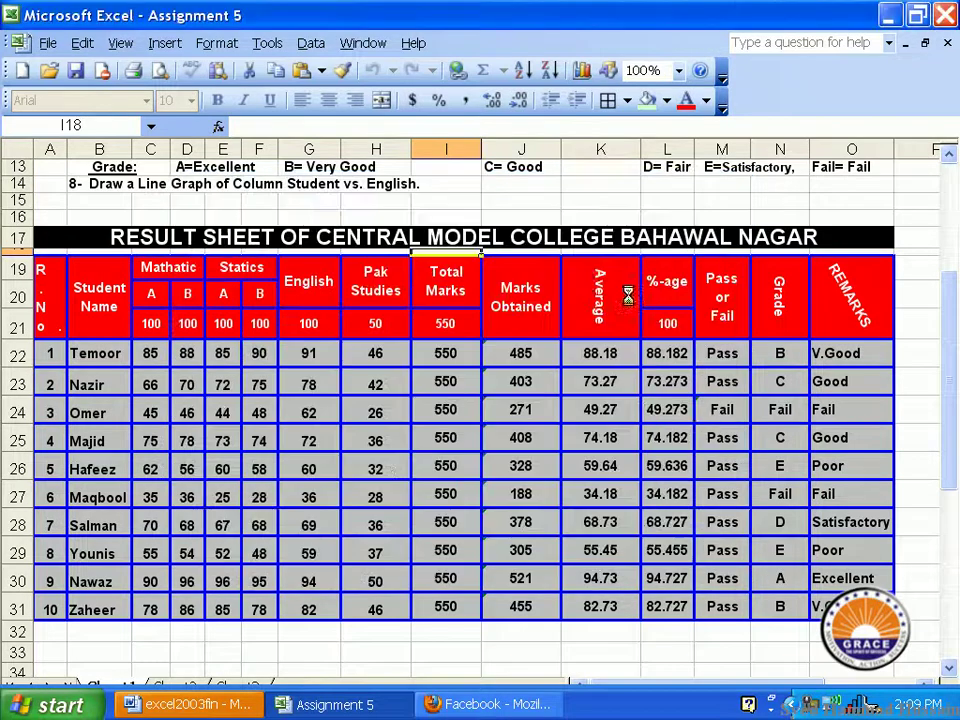
scroll(266, 90, "up", 2)
scroll(262, 107, "up", 2)
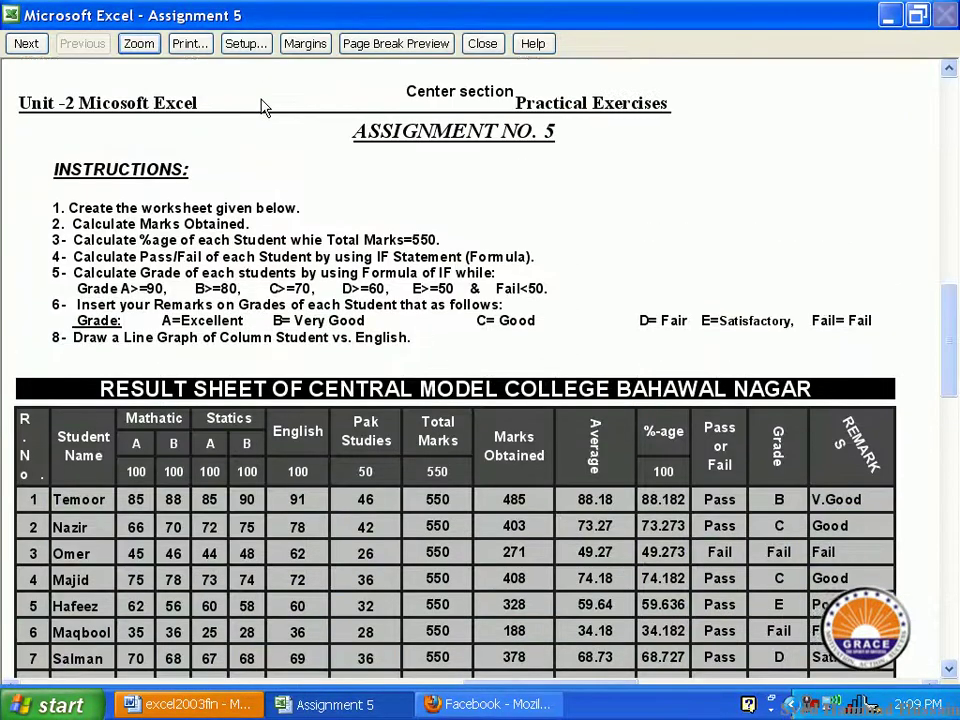
scroll(265, 107, "up", 3)
left_click(133, 194)
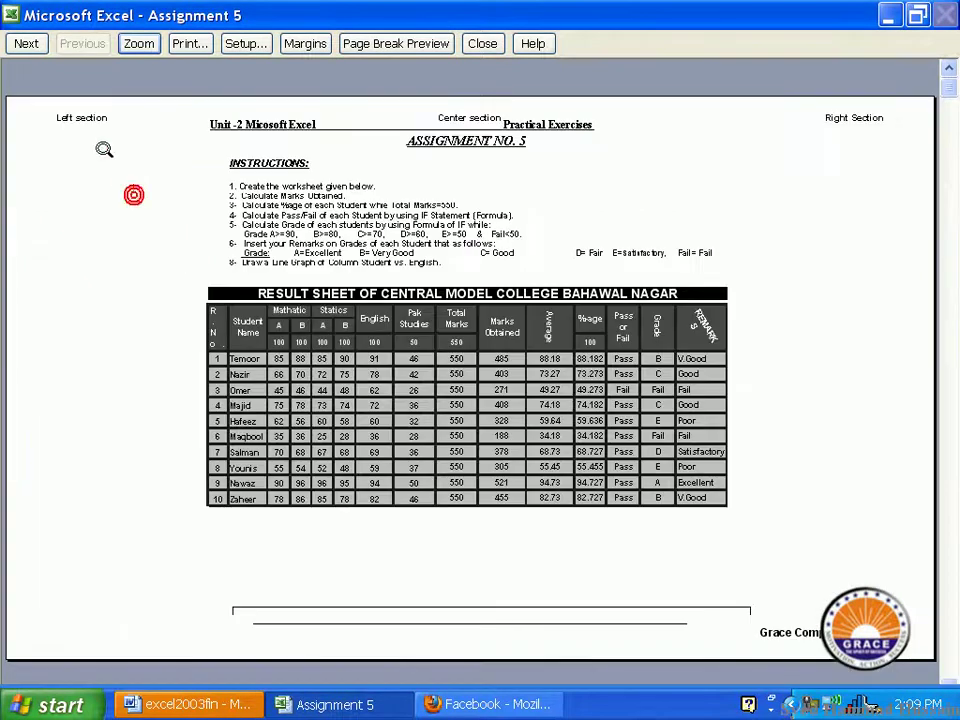
- Zoom in on the Left, Center and Right header sections to check the bold text
left_click(86, 121)
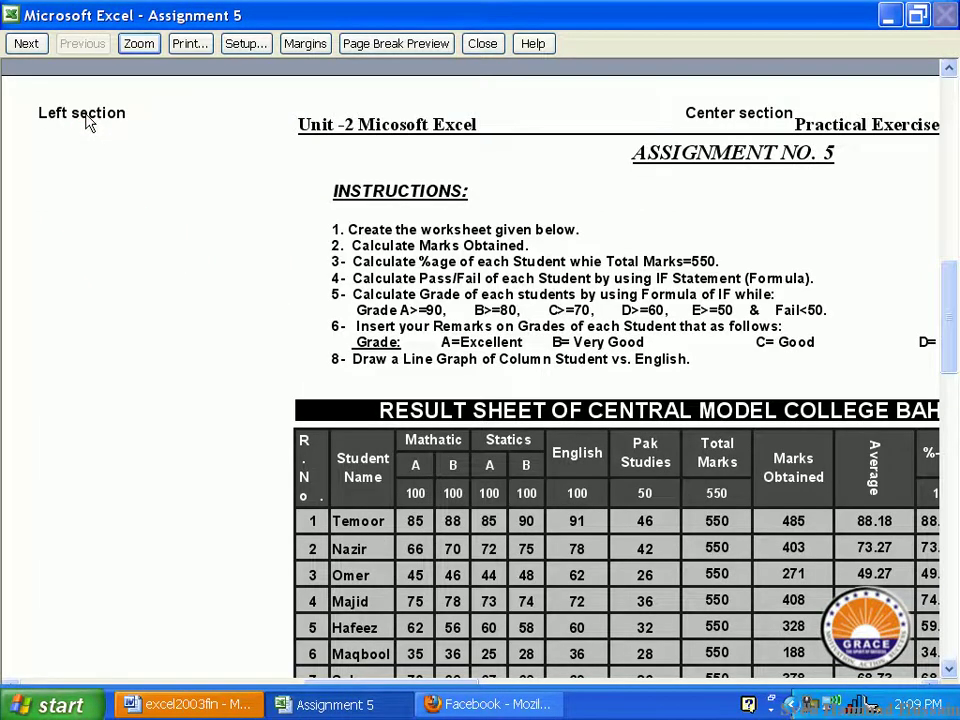
left_click(88, 121)
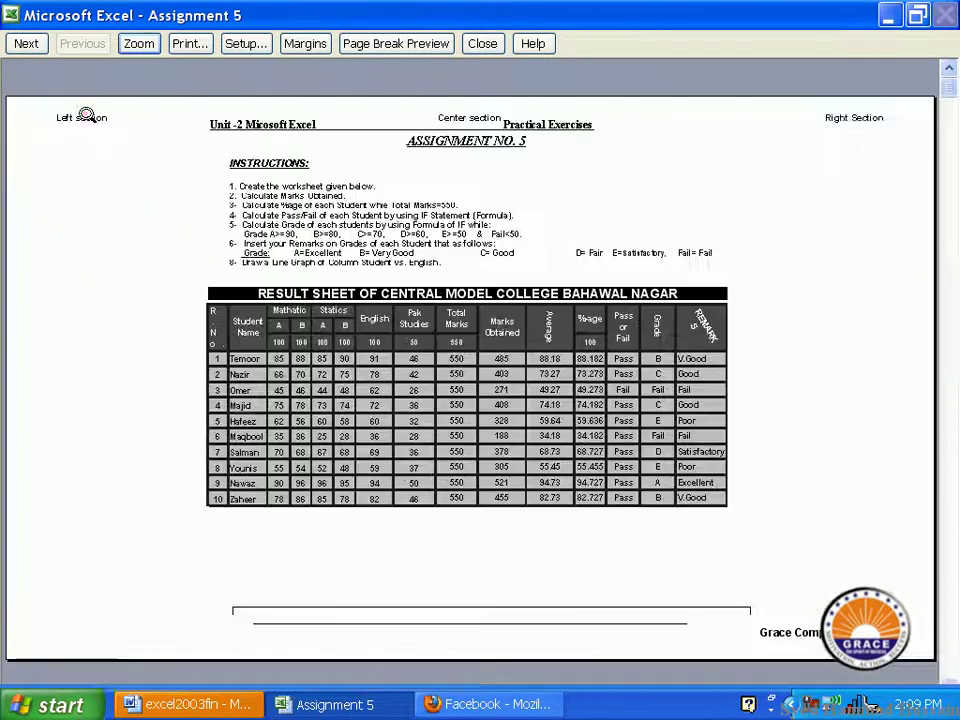
left_click(464, 121)
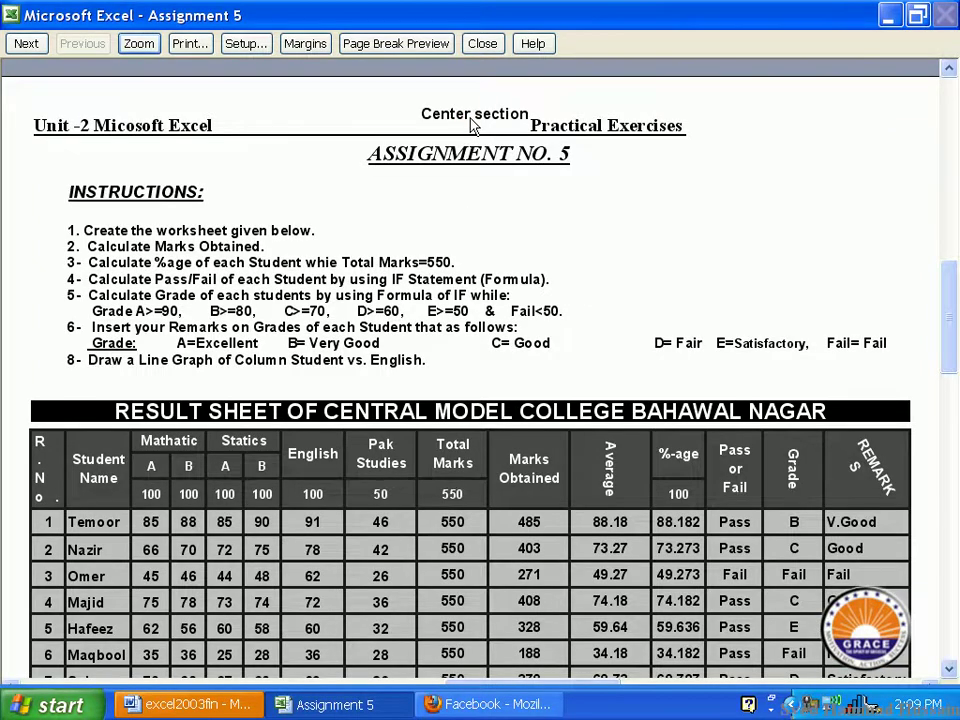
left_click(679, 126)
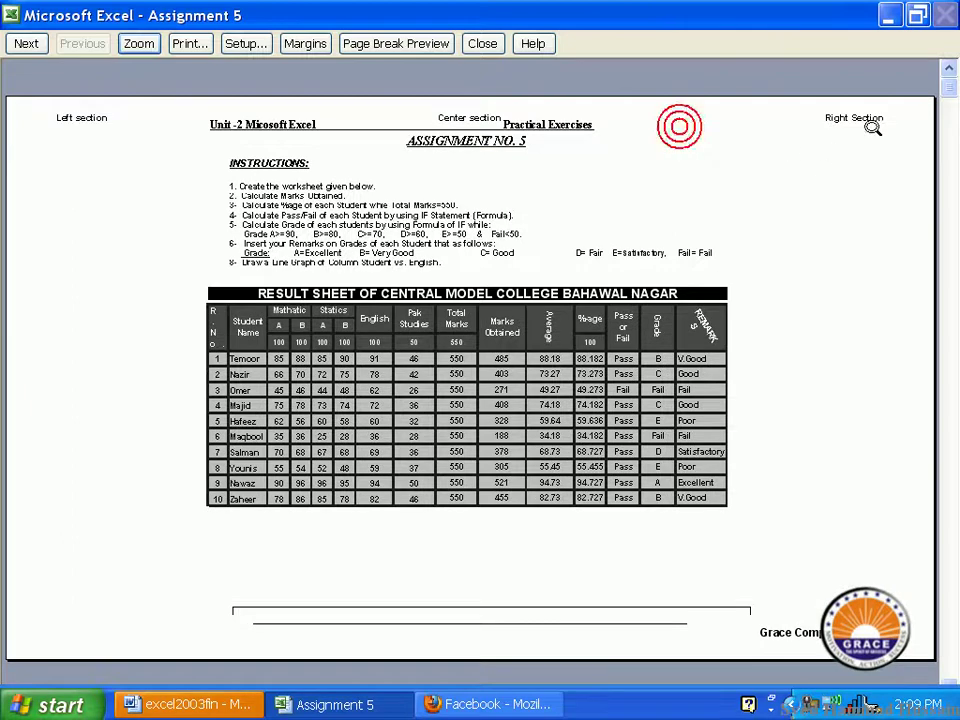
left_click(870, 126)
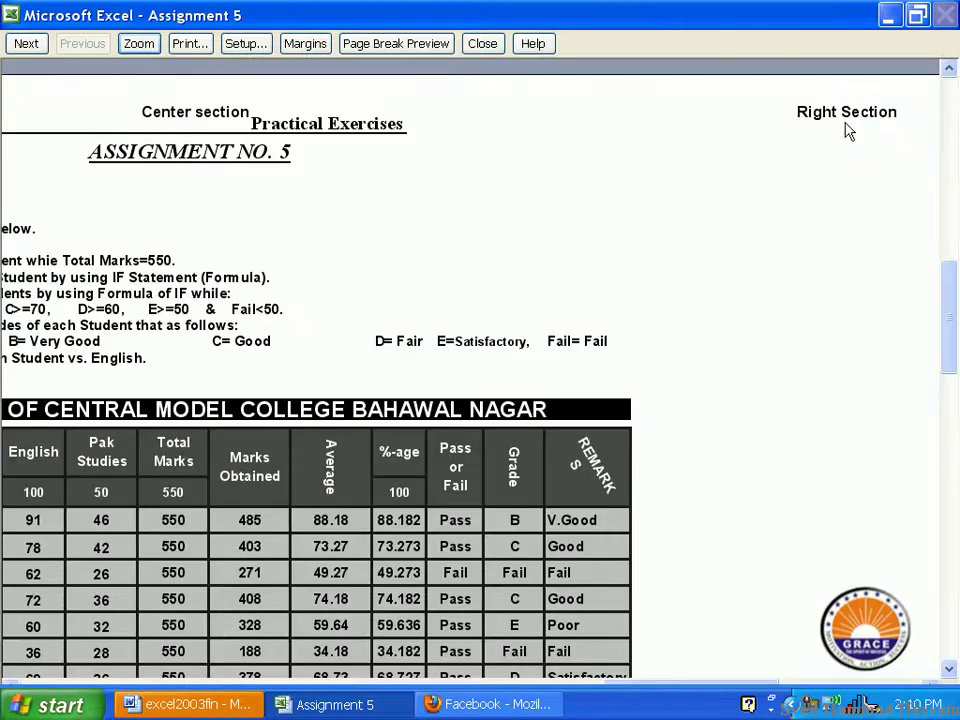
scroll(469, 210, "down", 1)
scroll(476, 180, "up", 1)
scroll(470, 178, "up", 1)
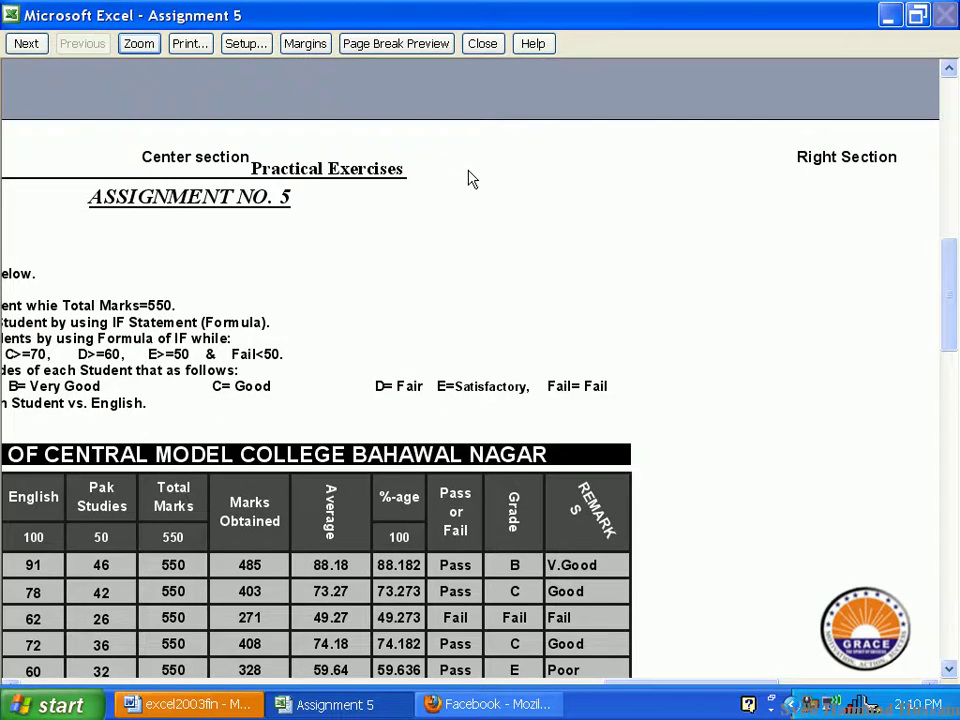
- Close the preview and reopen Page Setup from the File menu
left_click(483, 44)
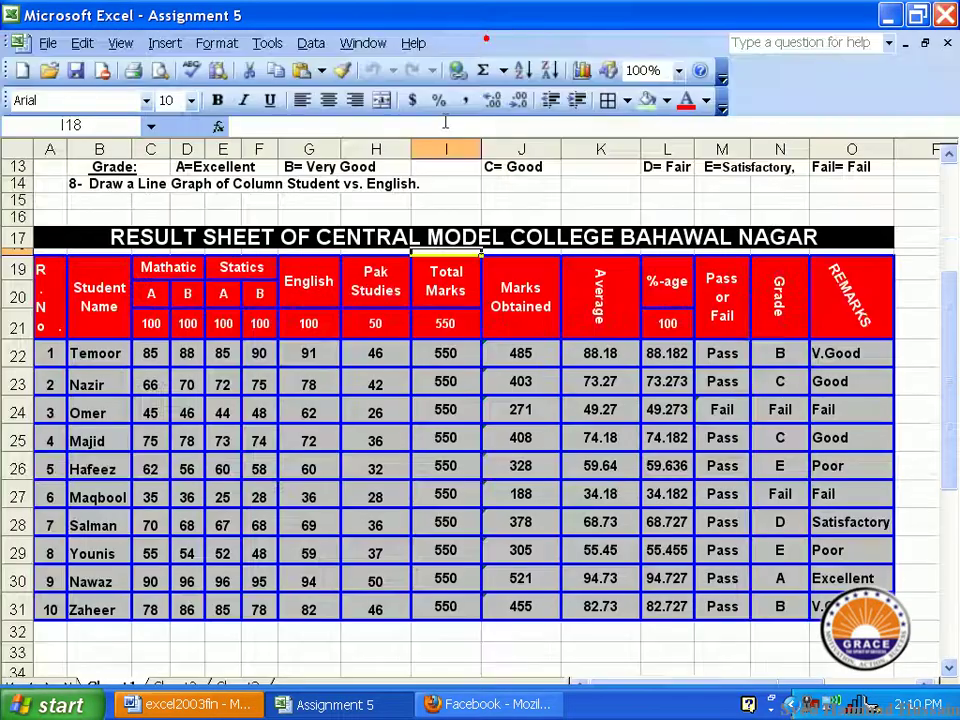
left_click(50, 43)
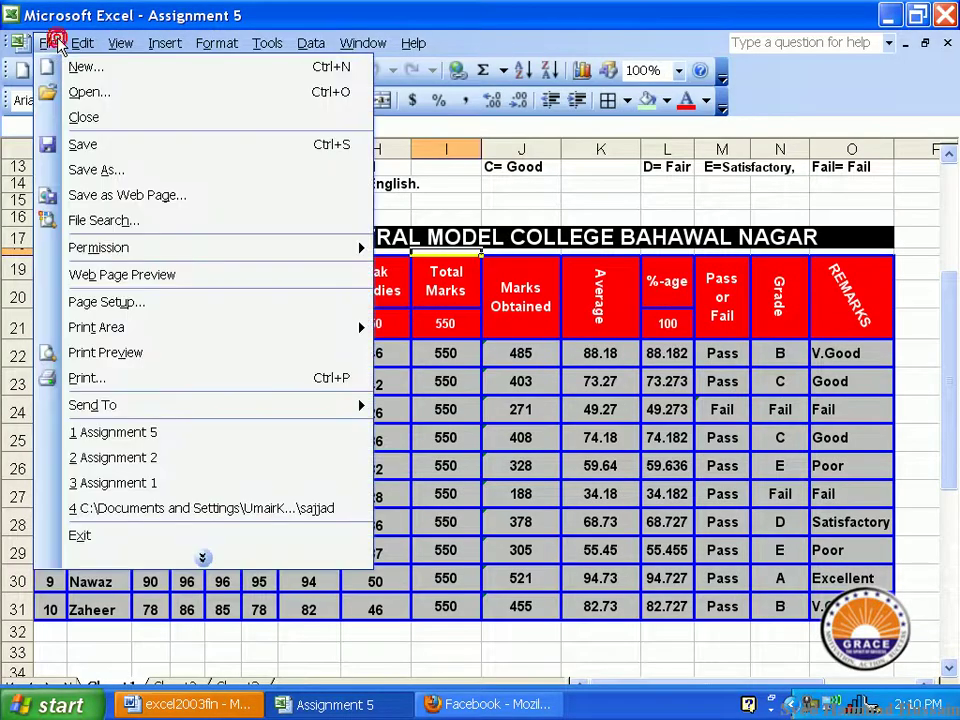
left_click(251, 302)
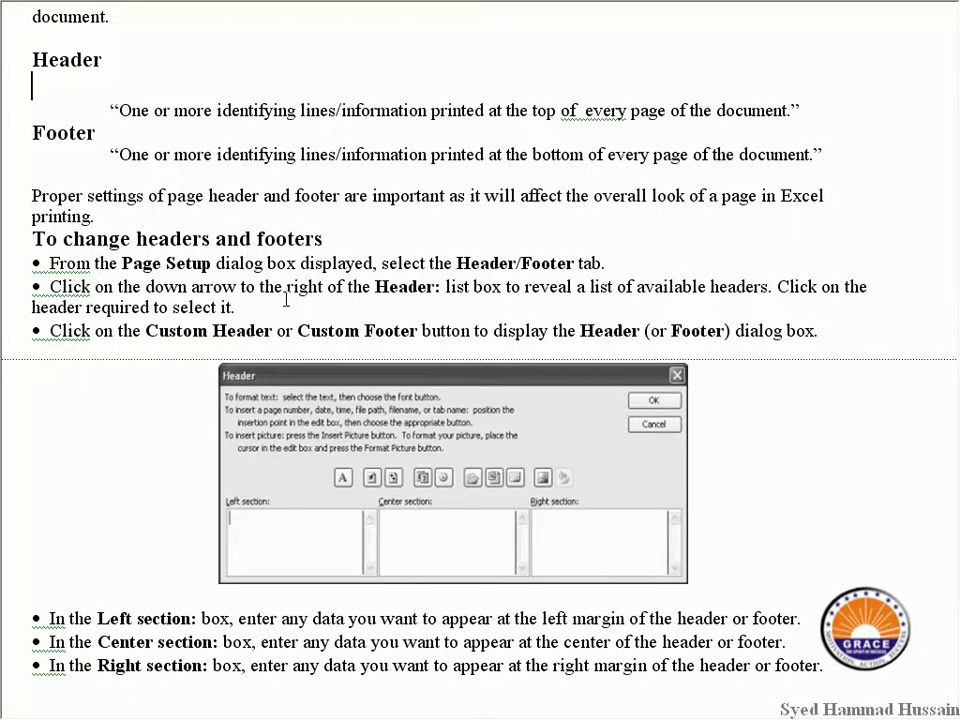
- Scroll the Word tutorial, leave full-screen reading view and switch to Print Layout
scroll(286, 297, "down", 3)
scroll(286, 297, "down", 2)
scroll(286, 297, "down", 2)
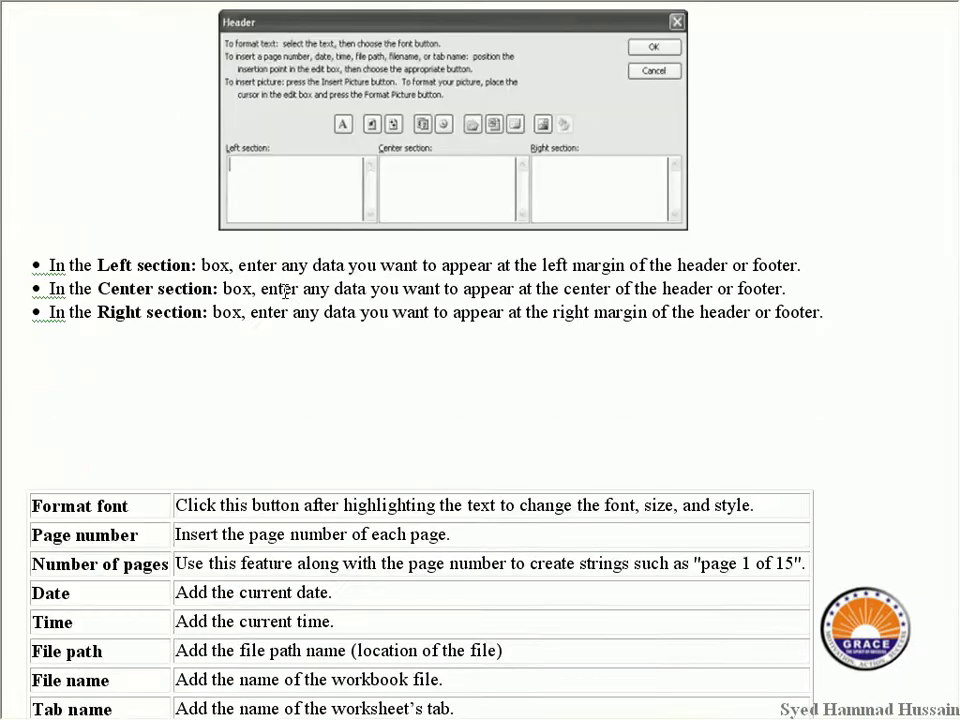
scroll(286, 291, "down", 5)
scroll(286, 291, "down", 3)
scroll(285, 296, "up", 3)
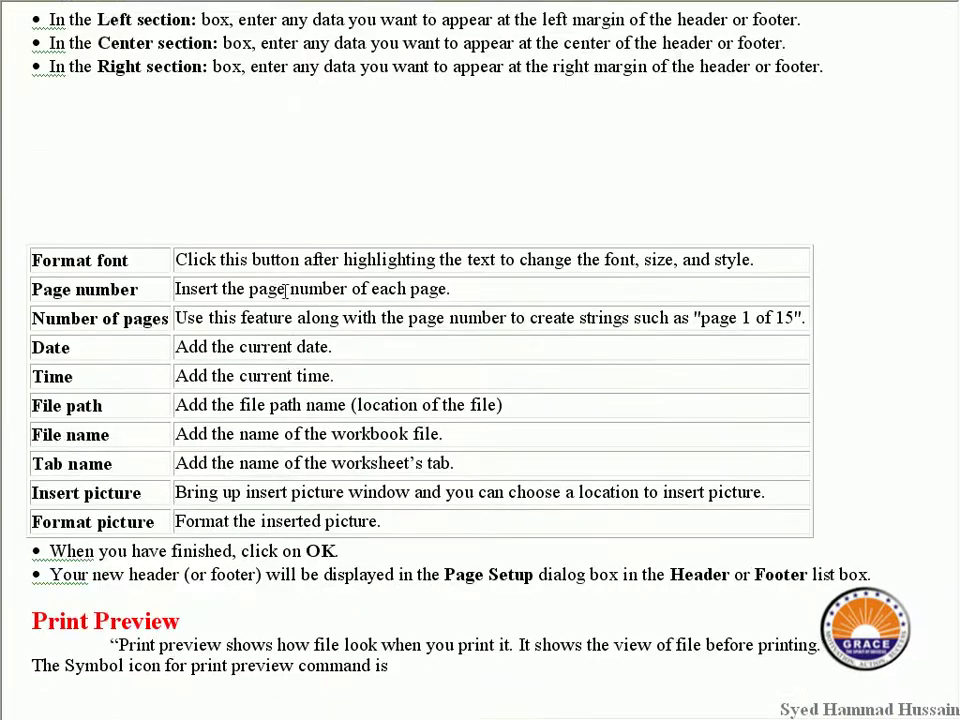
scroll(283, 302, "up", 3)
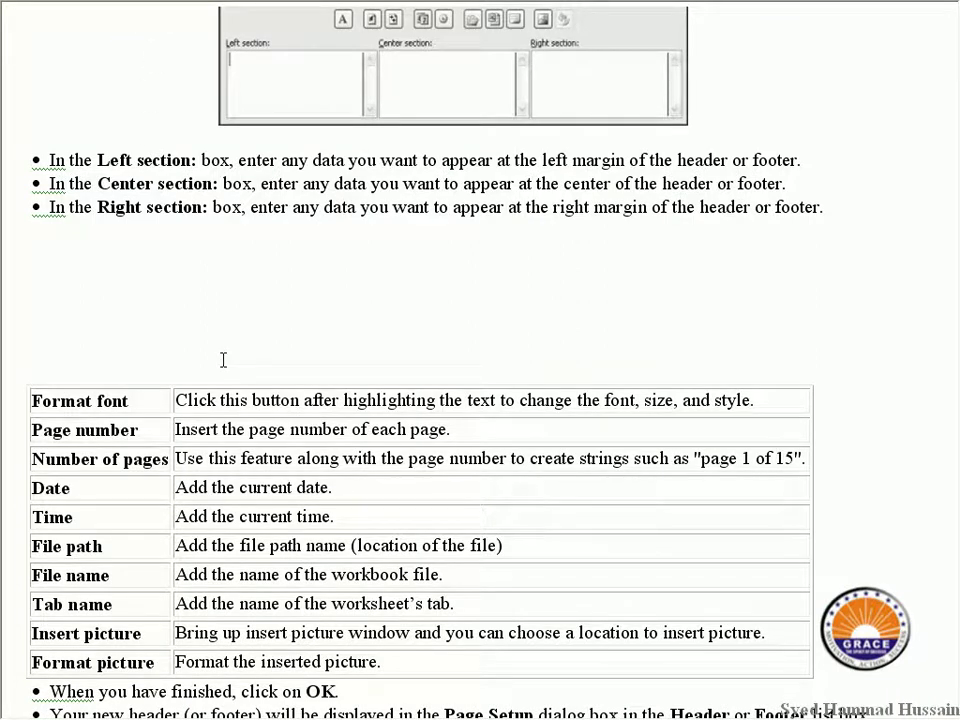
key("alt+Tab")
key("alt+Tab")
key("alt+Tab")
key("Escape")
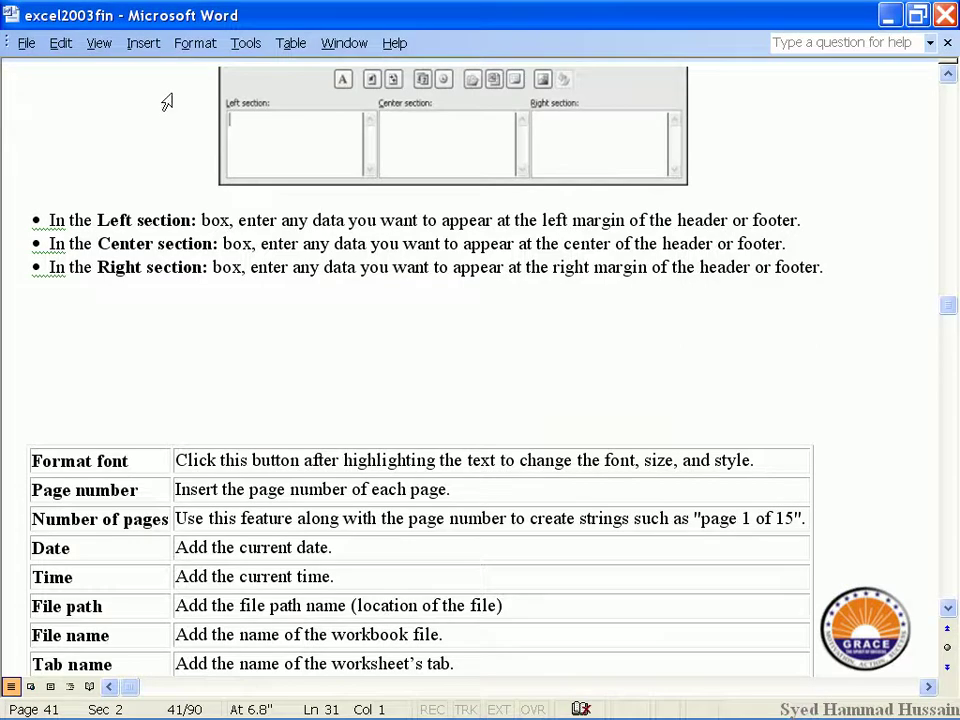
left_click(100, 45)
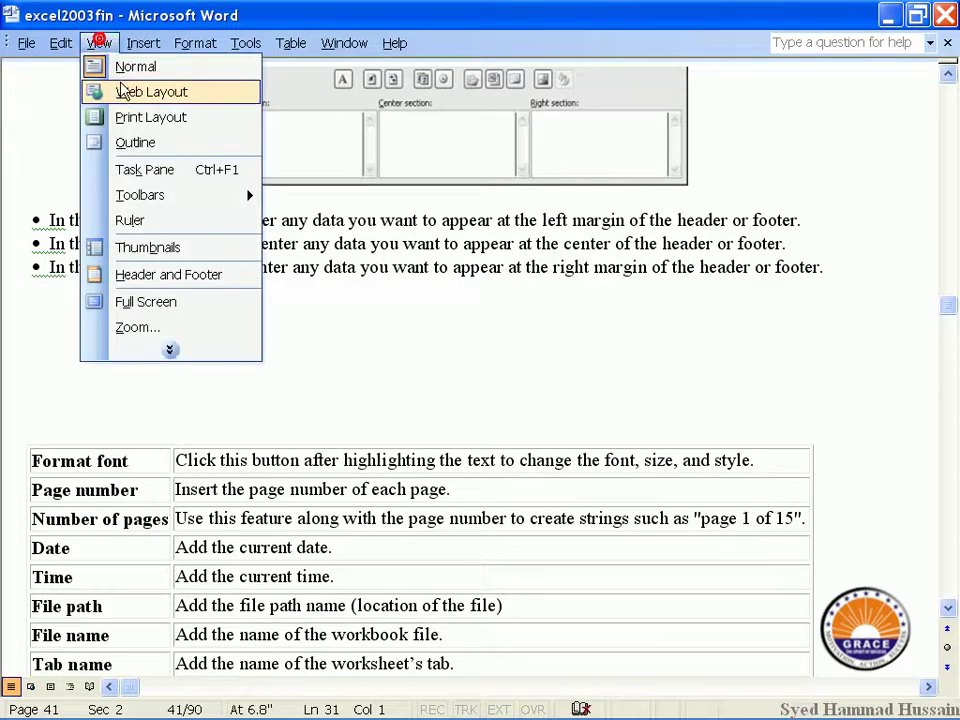
left_click(155, 120)
- Scroll to the labelled button diagram and shift it left above the feature table
scroll(240, 275, "down", 1)
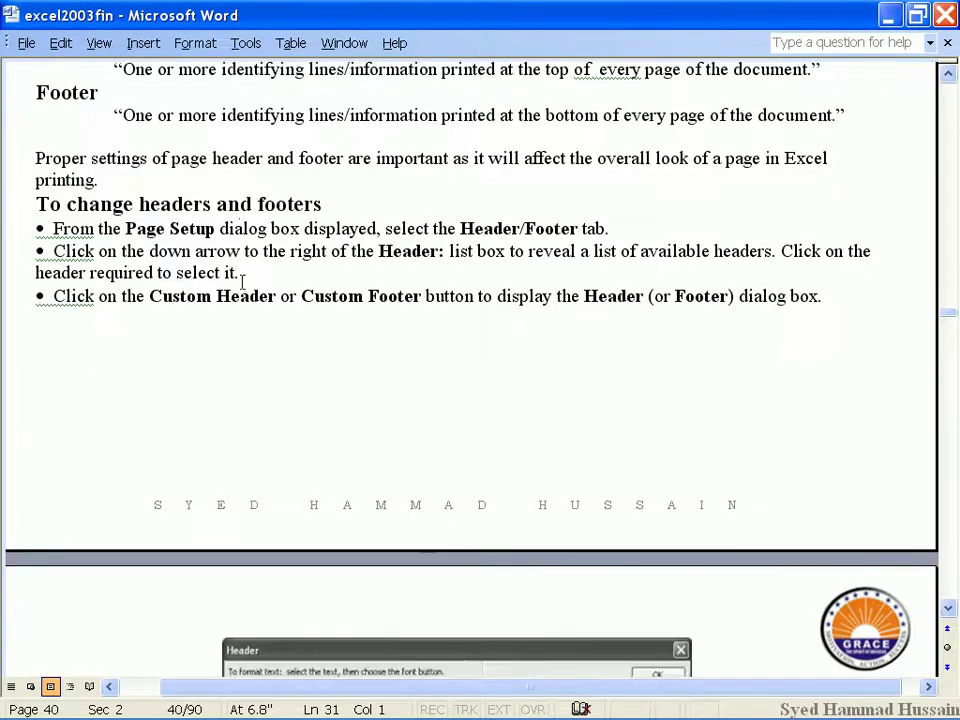
scroll(240, 285, "down", 7)
scroll(241, 291, "down", 4)
scroll(187, 225, "down", 1)
scroll(251, 302, "down", 1)
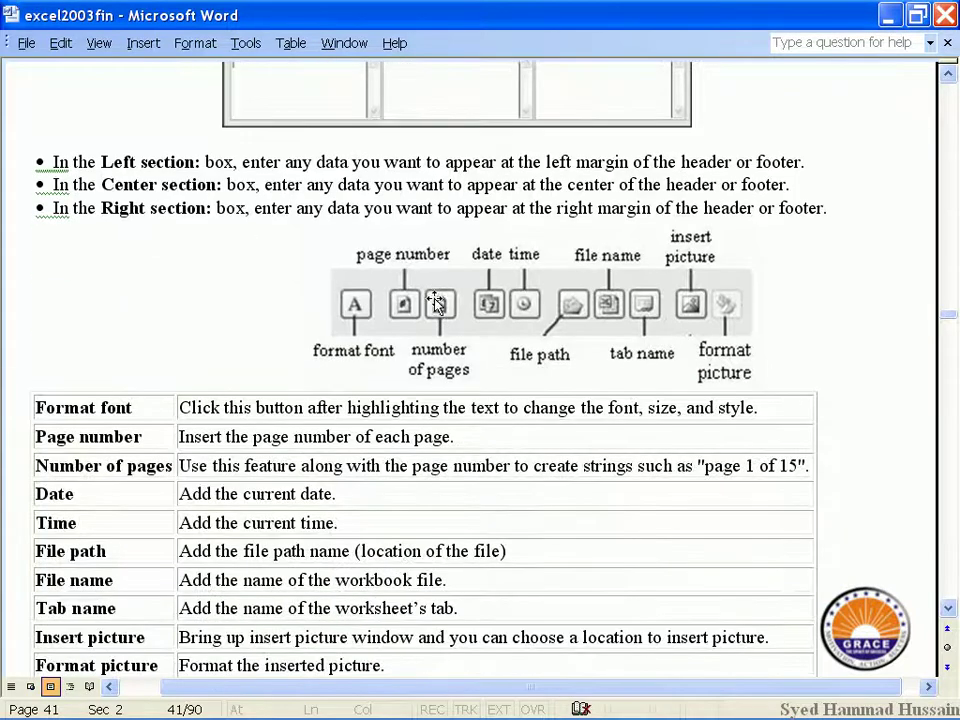
left_click(376, 306)
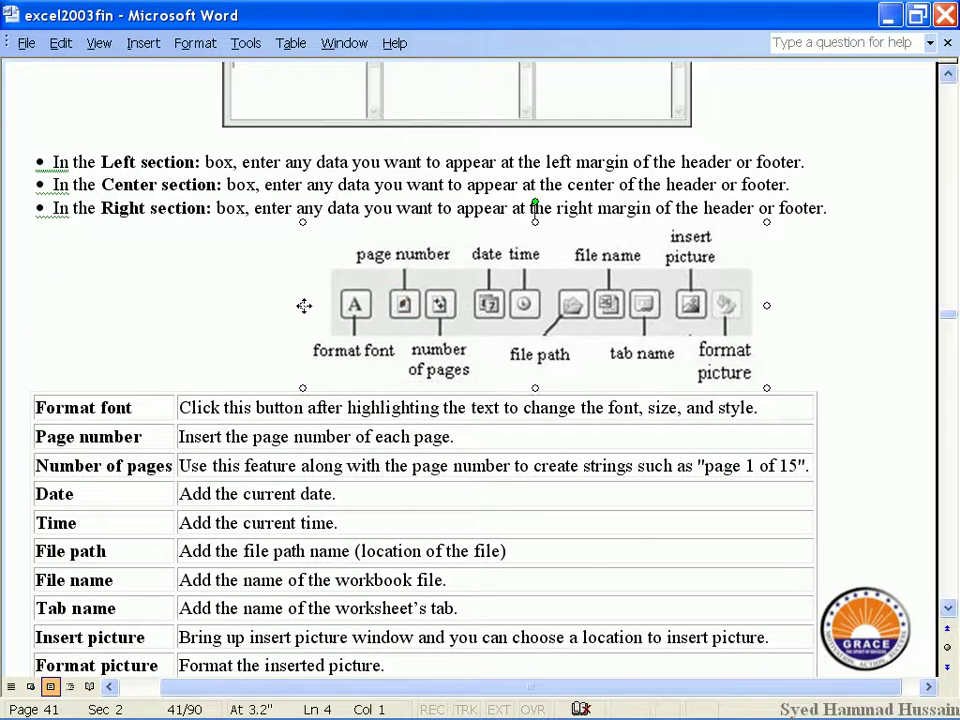
left_click_drag(304, 305, 304, 306)
left_click(176, 288)
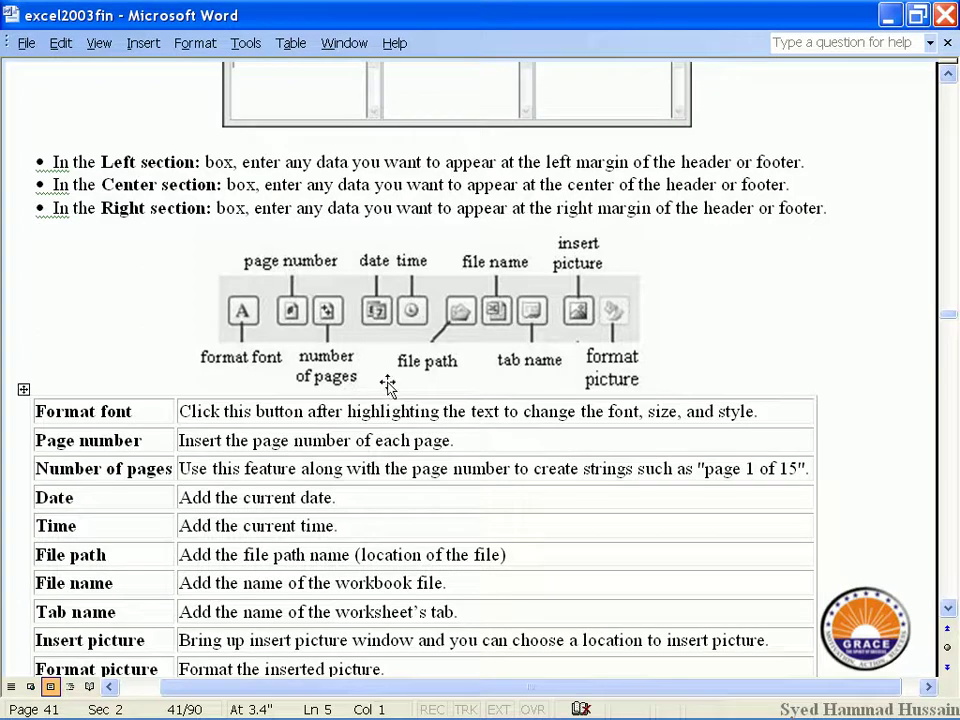
- Select the words 'Insert the page' in the table, then return to Excel's Page Setup
scroll(347, 350, "down", 1)
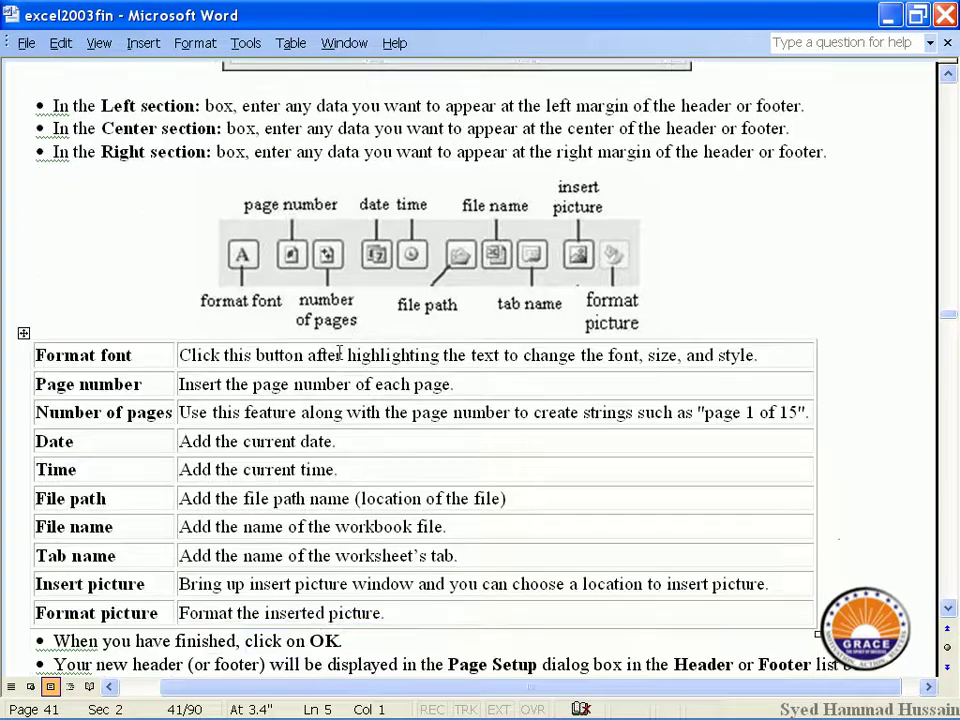
scroll(338, 353, "down", 2)
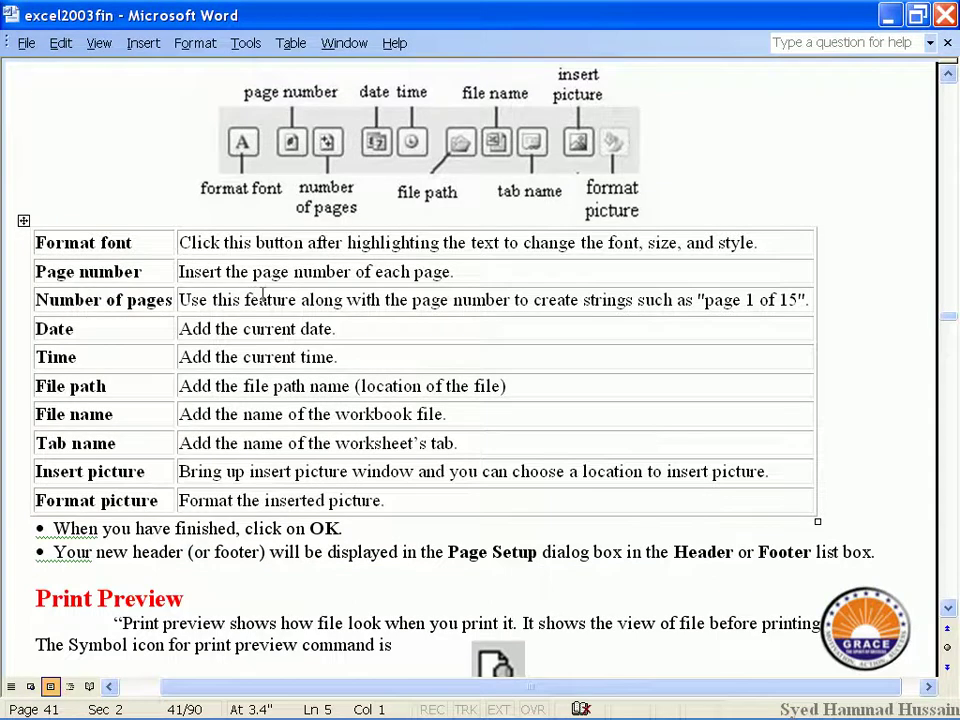
left_click_drag(206, 274, 290, 272)
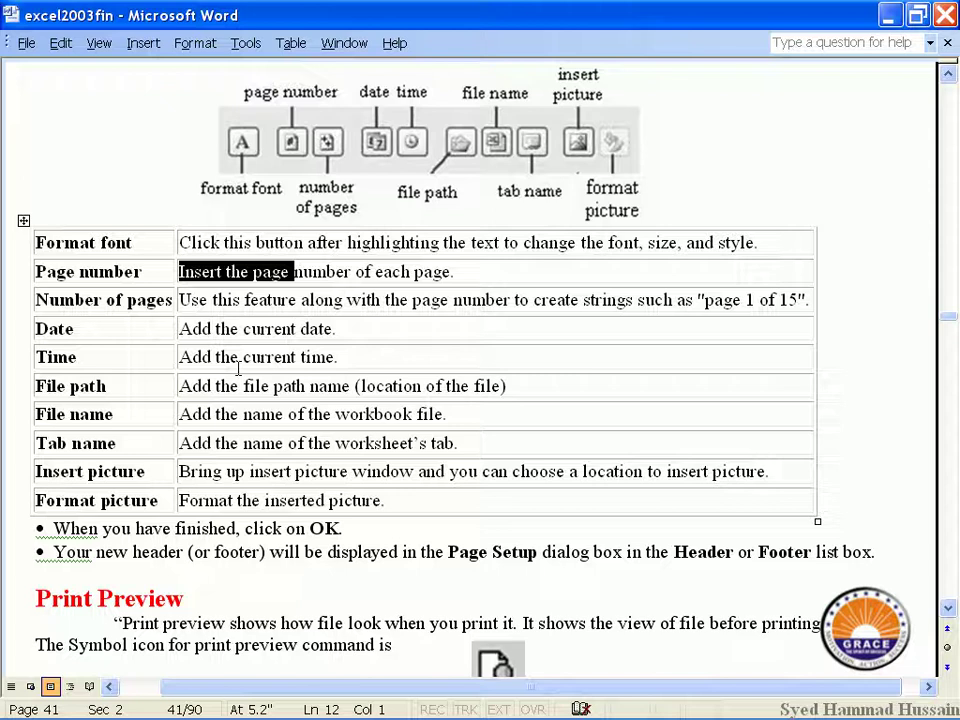
key("alt+Tab")
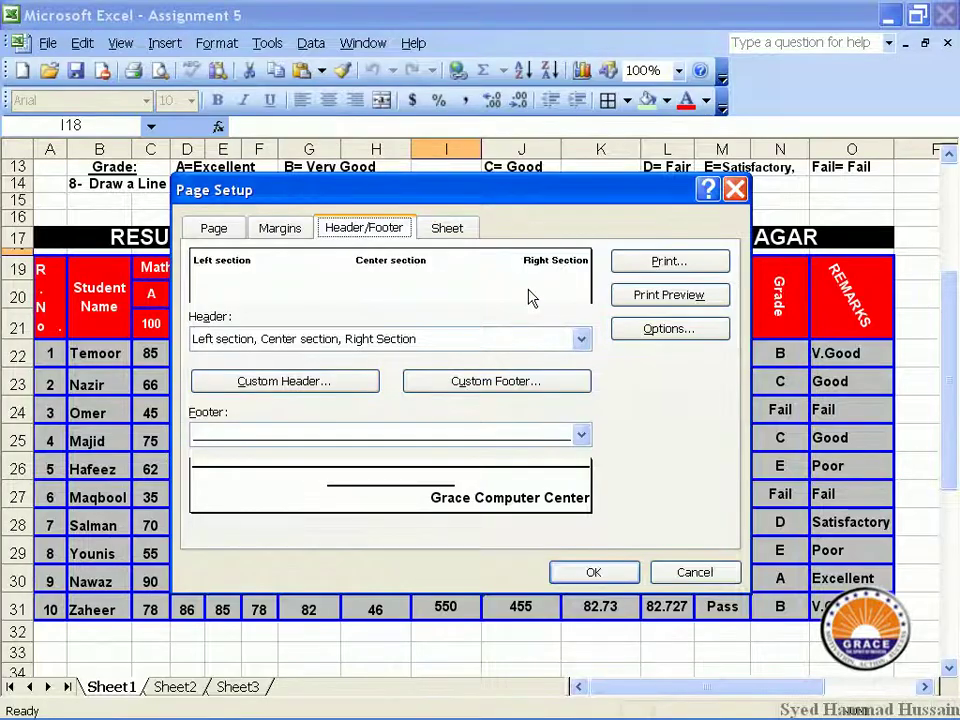
- Put the author's name in bold plus the current time in the footer's left section
left_click(497, 386)
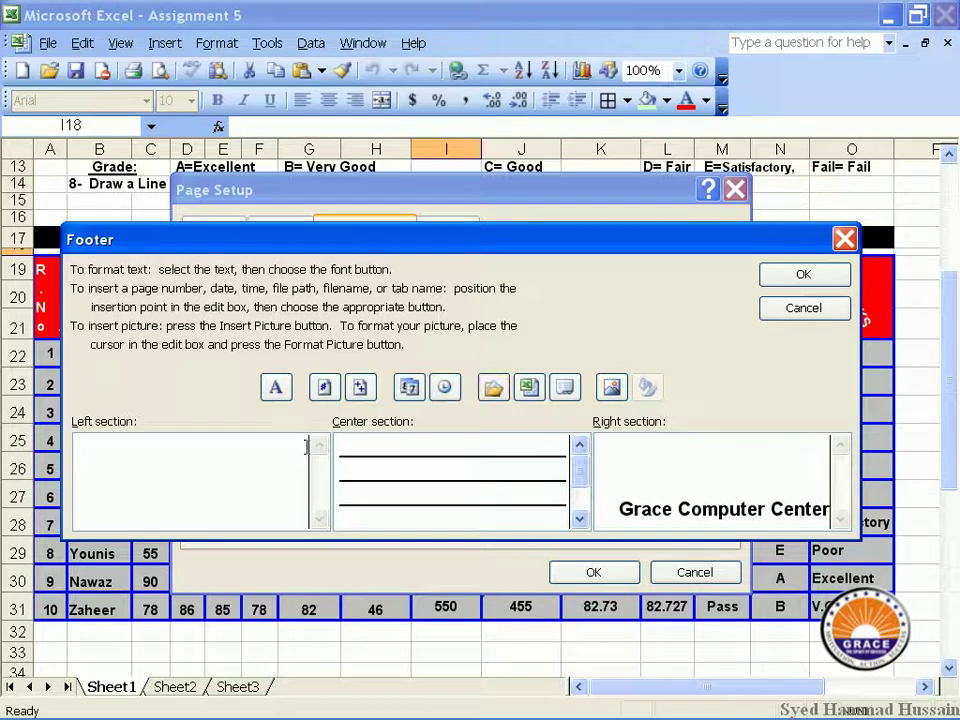
type("yed hammad Hussain")
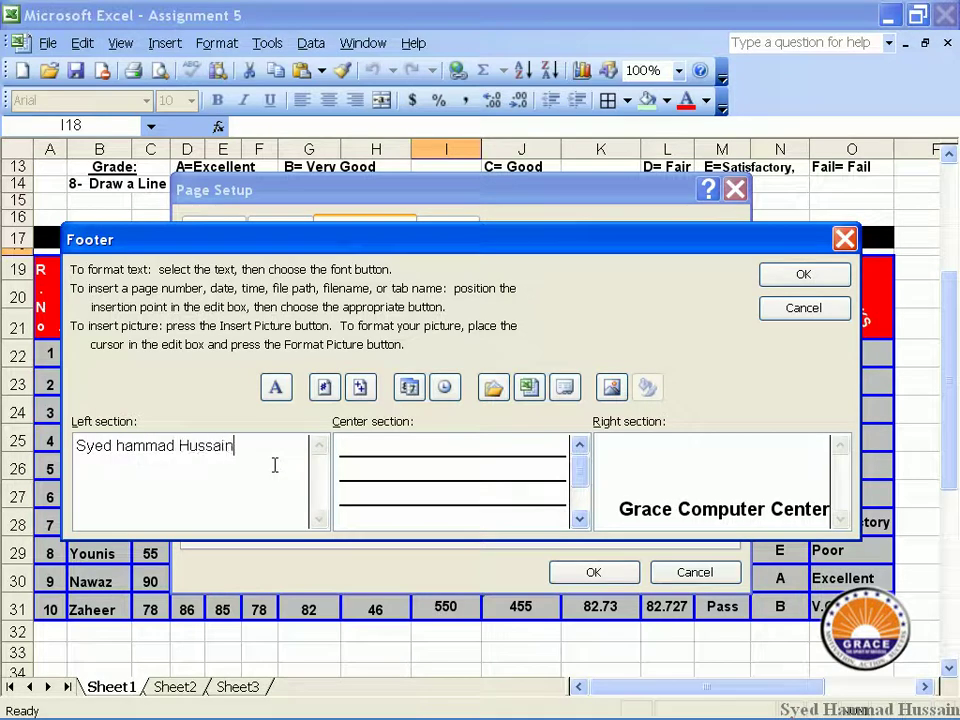
left_click(272, 387)
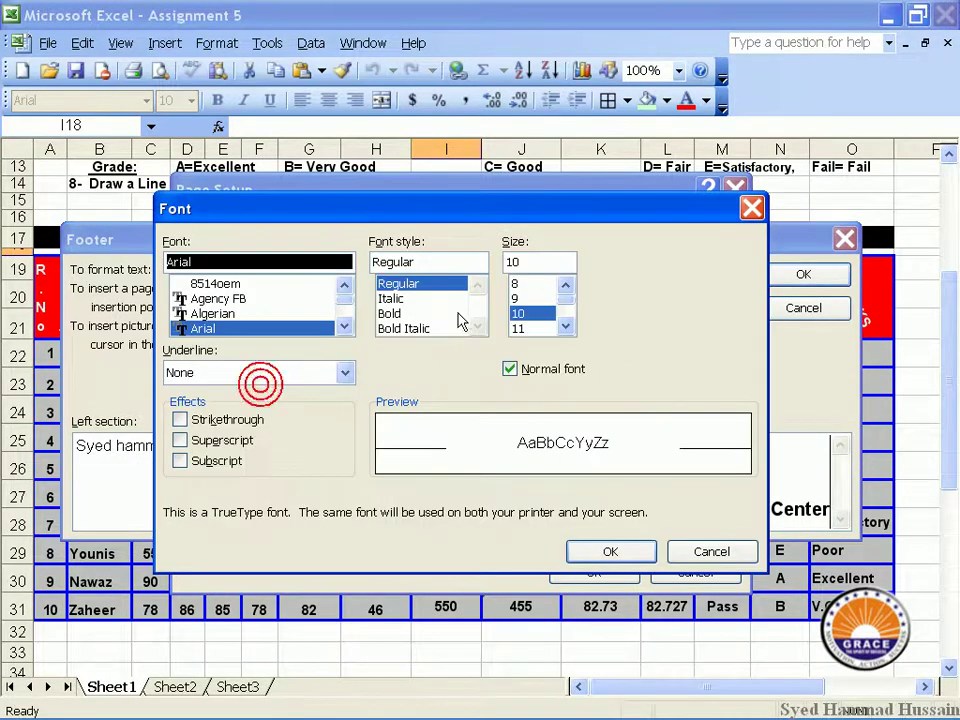
left_click(388, 313)
left_click(580, 553)
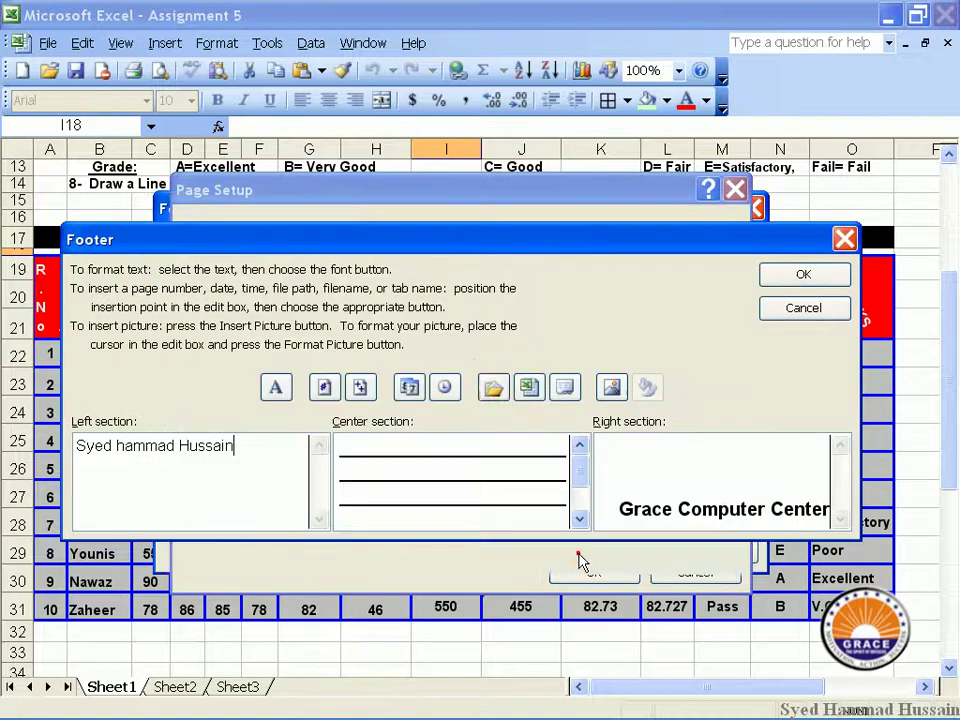
left_click(446, 390)
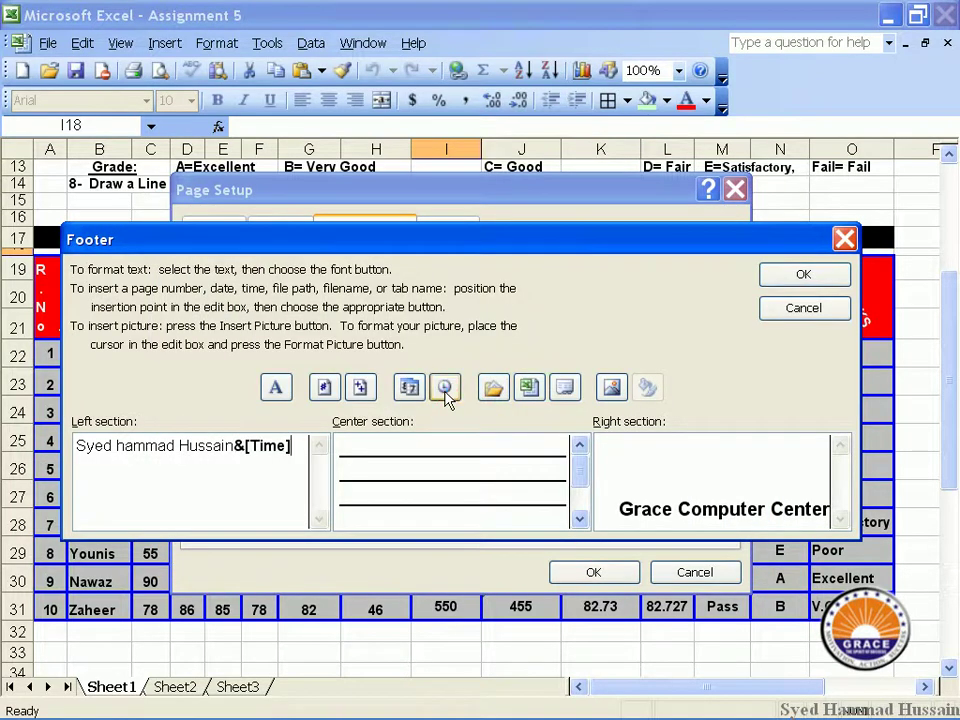
left_click(803, 274)
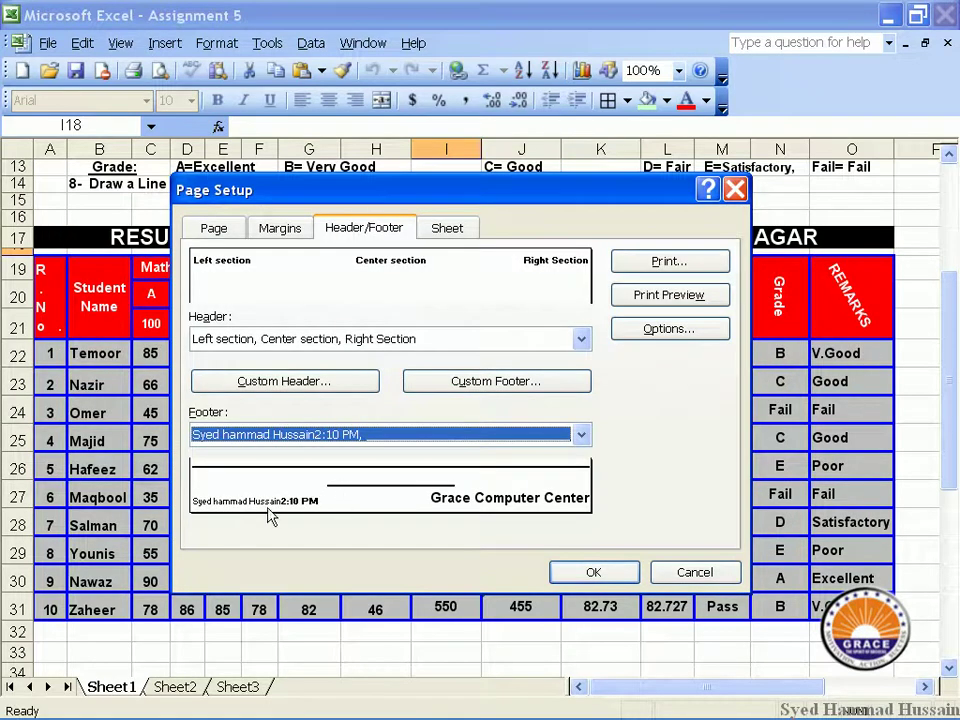
- Open Print Preview from Page Setup and scroll down to the footer area
left_click(688, 303)
scroll(394, 403, "down", 2)
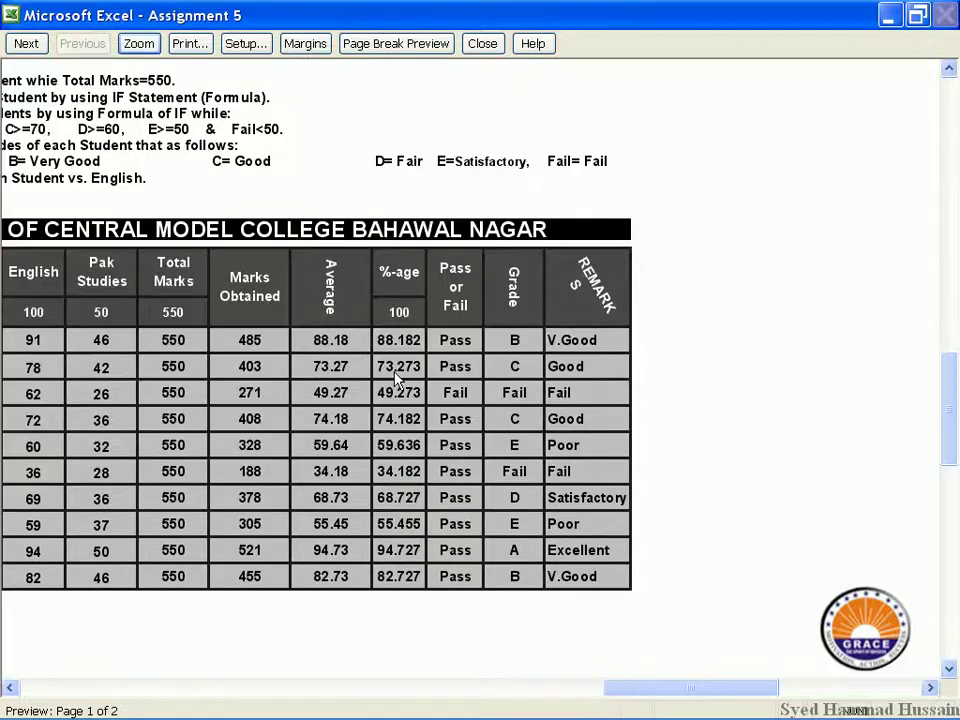
scroll(394, 380, "down", 5)
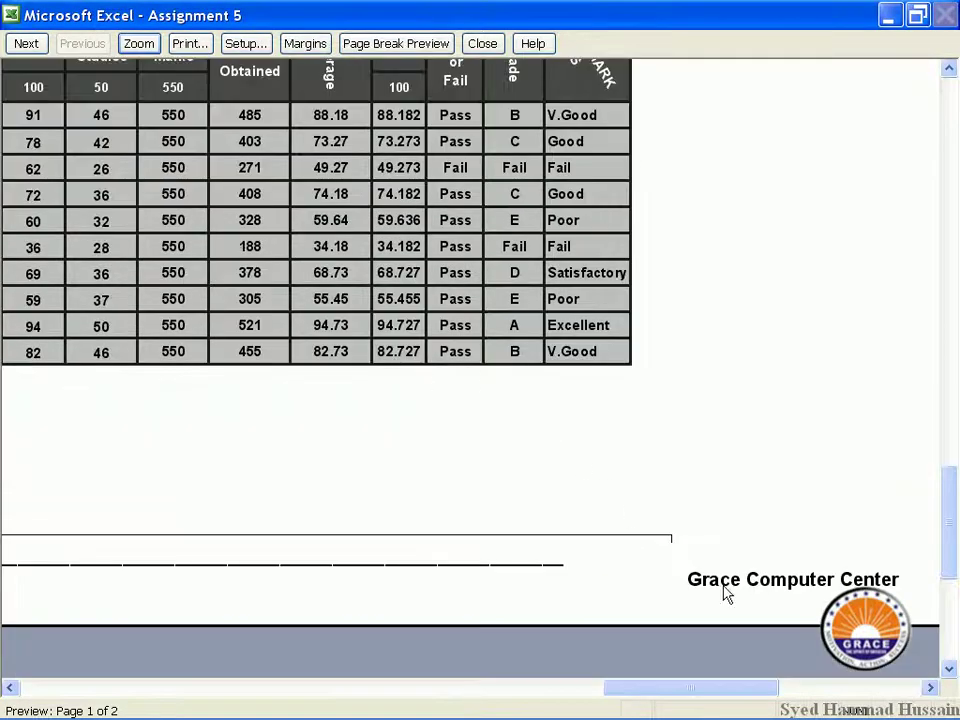
left_click_drag(667, 690, 261, 690)
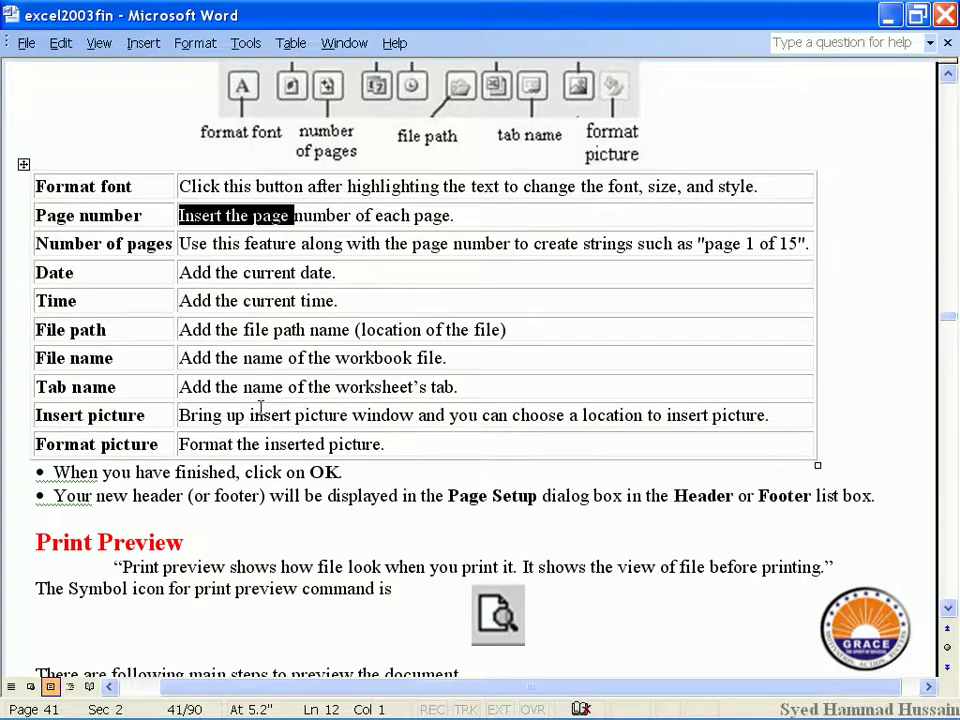
- Scroll Word to the Print Preview notes and switch back to Excel's print preview
scroll(257, 405, "down", 4)
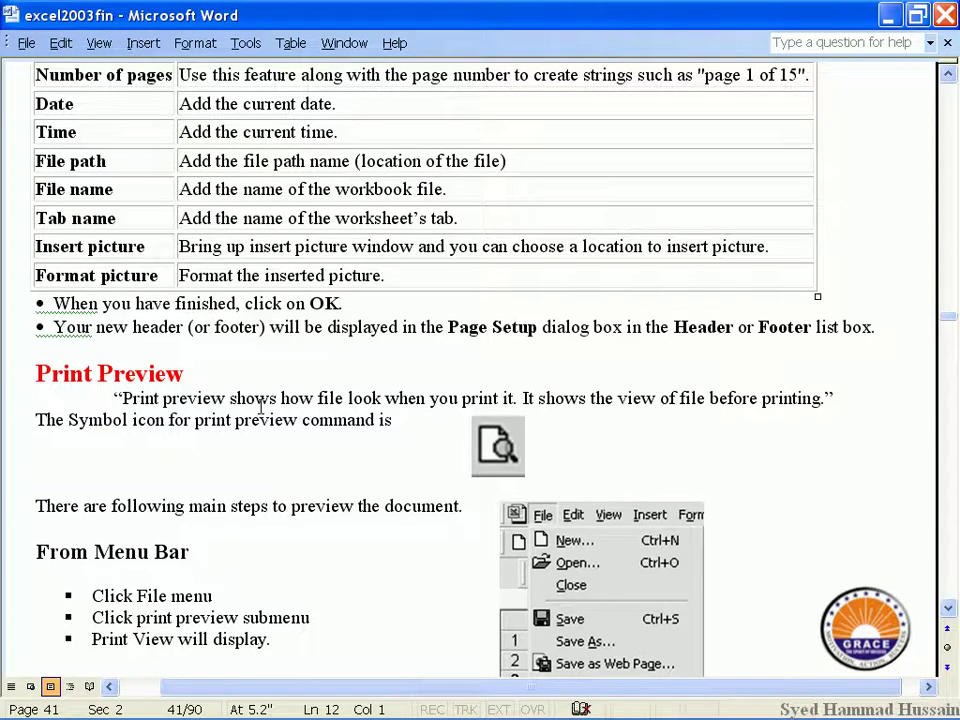
key("alt+Tab")
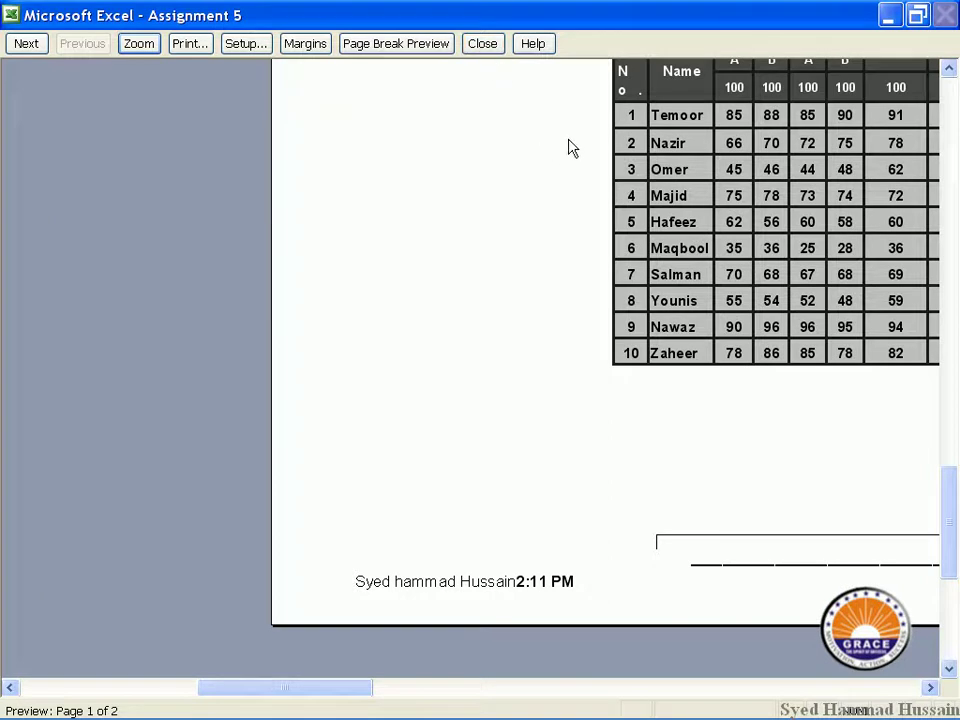
- Zoom out to the full Assignment 5 page showing header, result table and footer
left_click(551, 201)
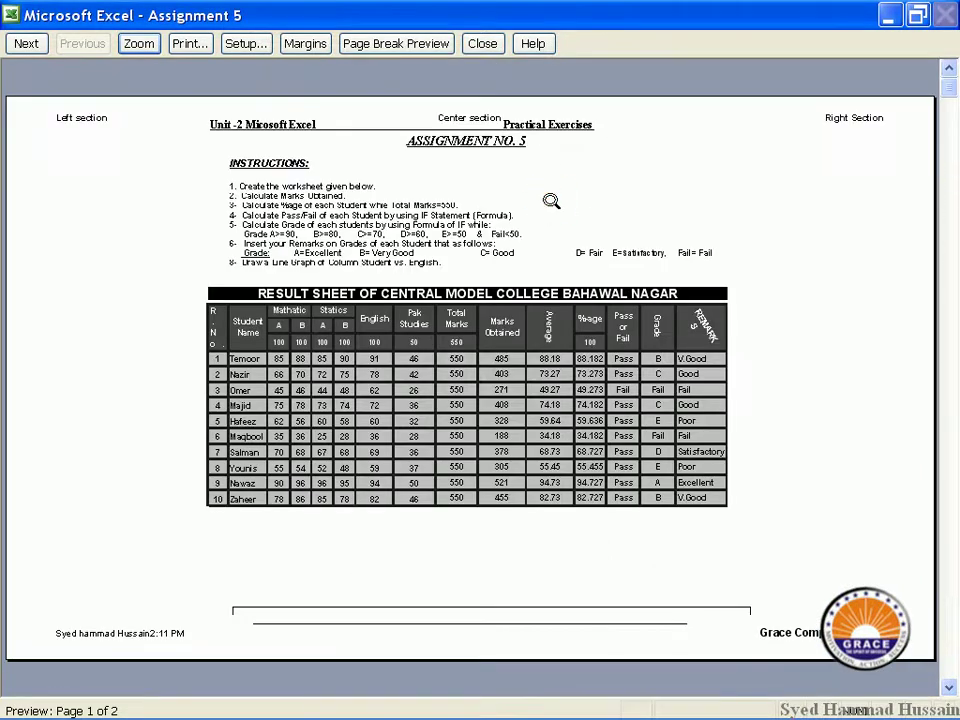